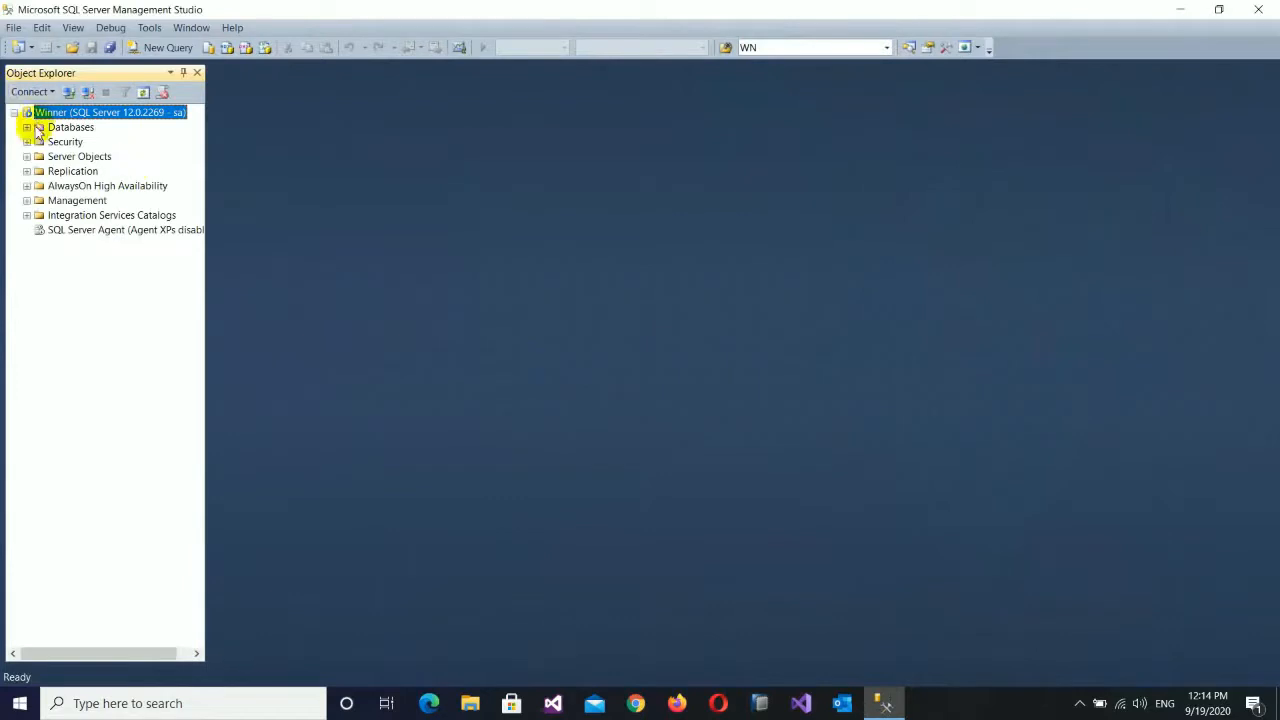
Expand the WEBDB database's tables and start designing a new table in it.
{"action": "left_click", "coordinate": [28, 128]}
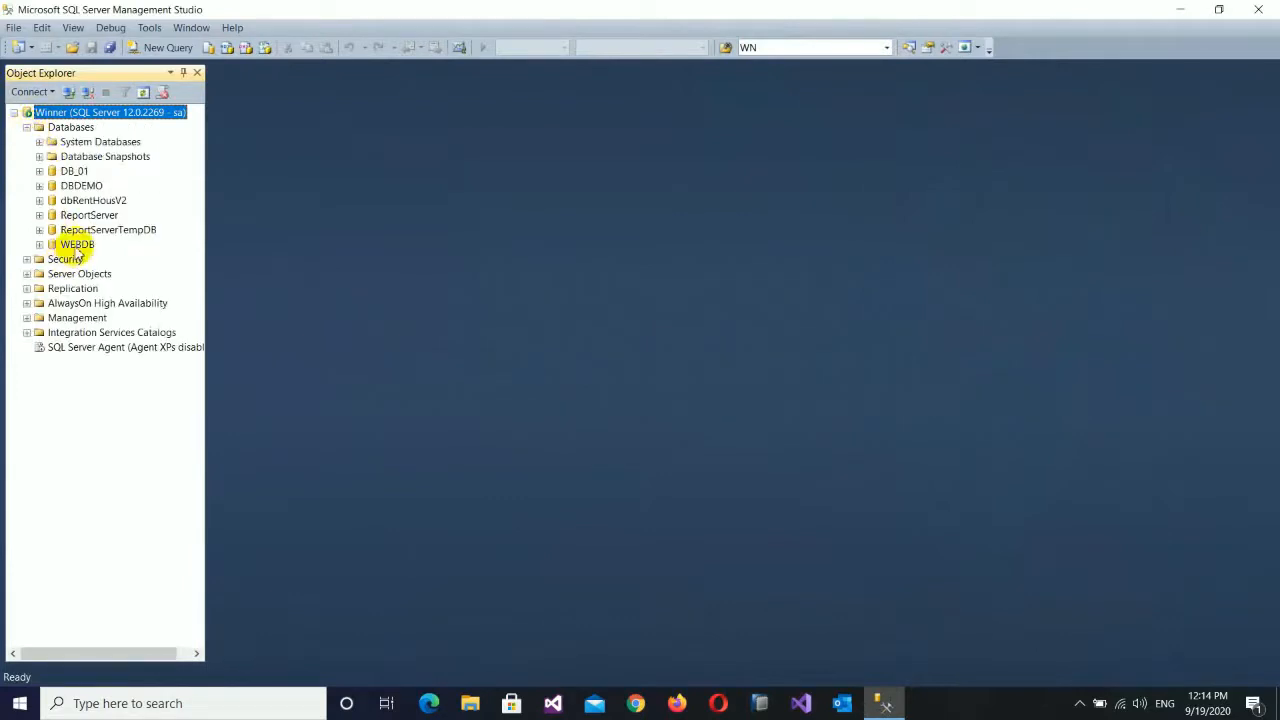
{"action": "left_click", "coordinate": [80, 245]}
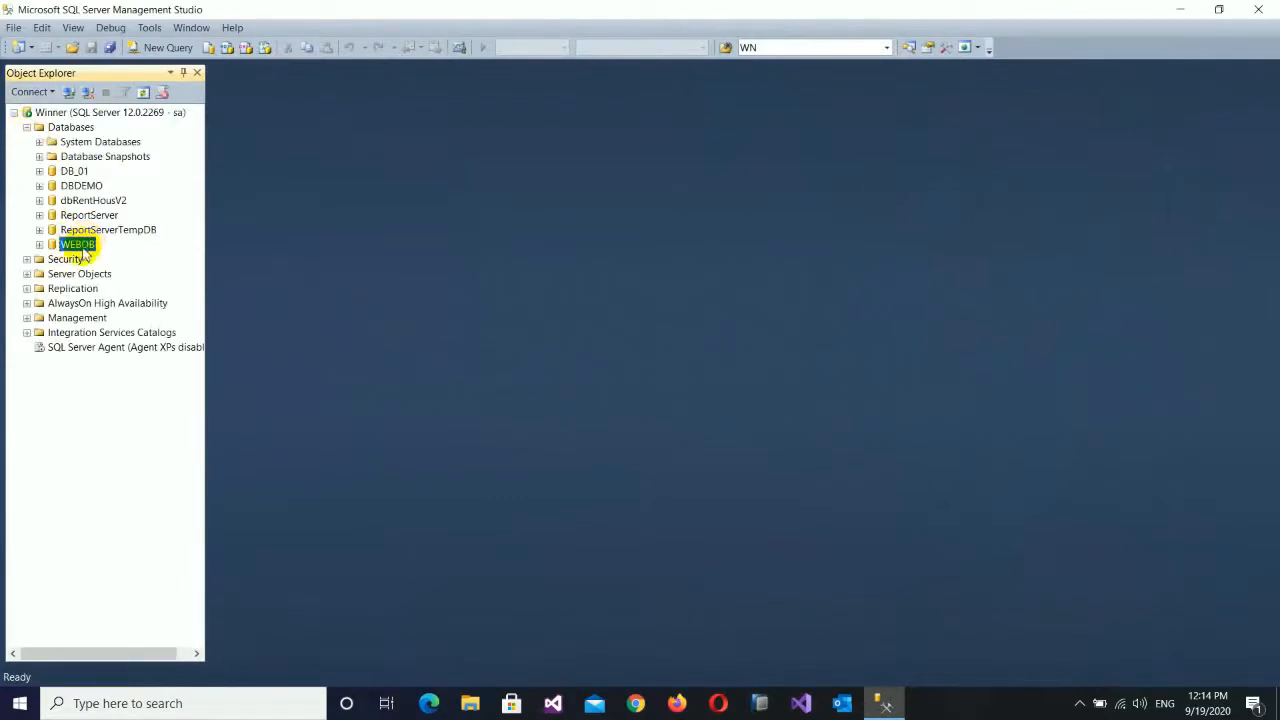
{"action": "left_click", "coordinate": [40, 245]}
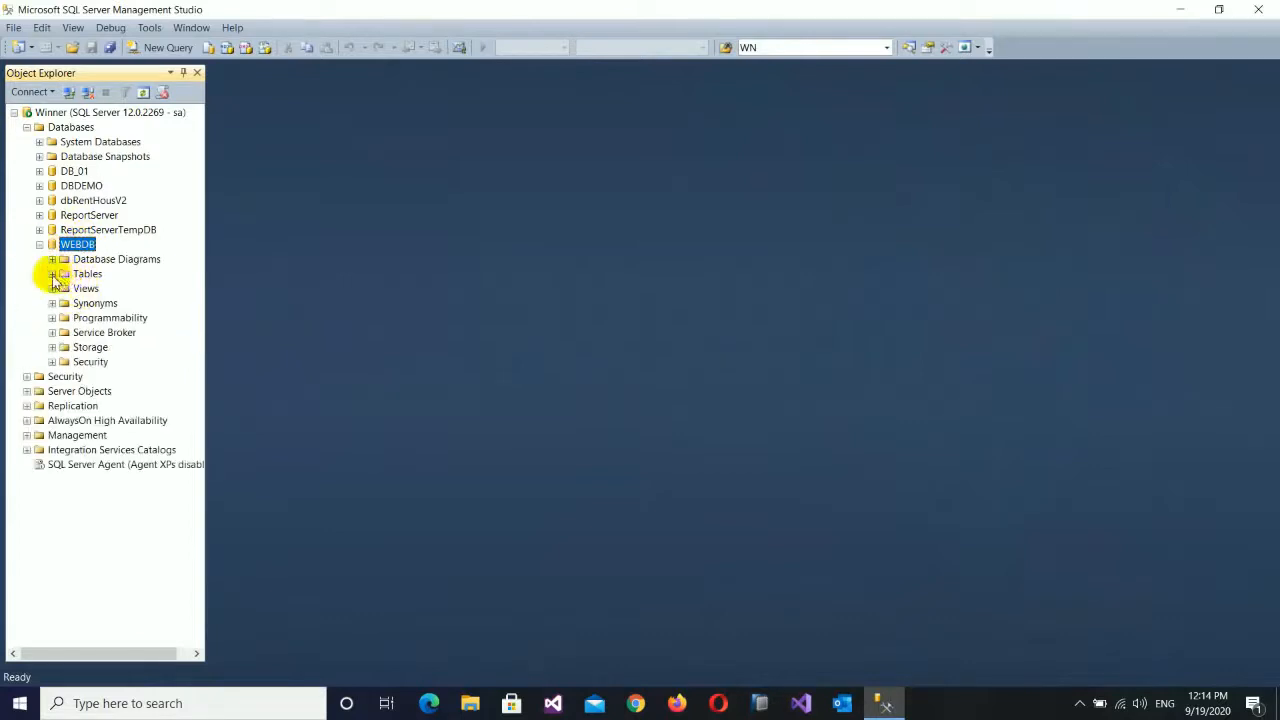
{"action": "left_click", "coordinate": [52, 274]}
{"action": "right_click", "coordinate": [82, 278]}
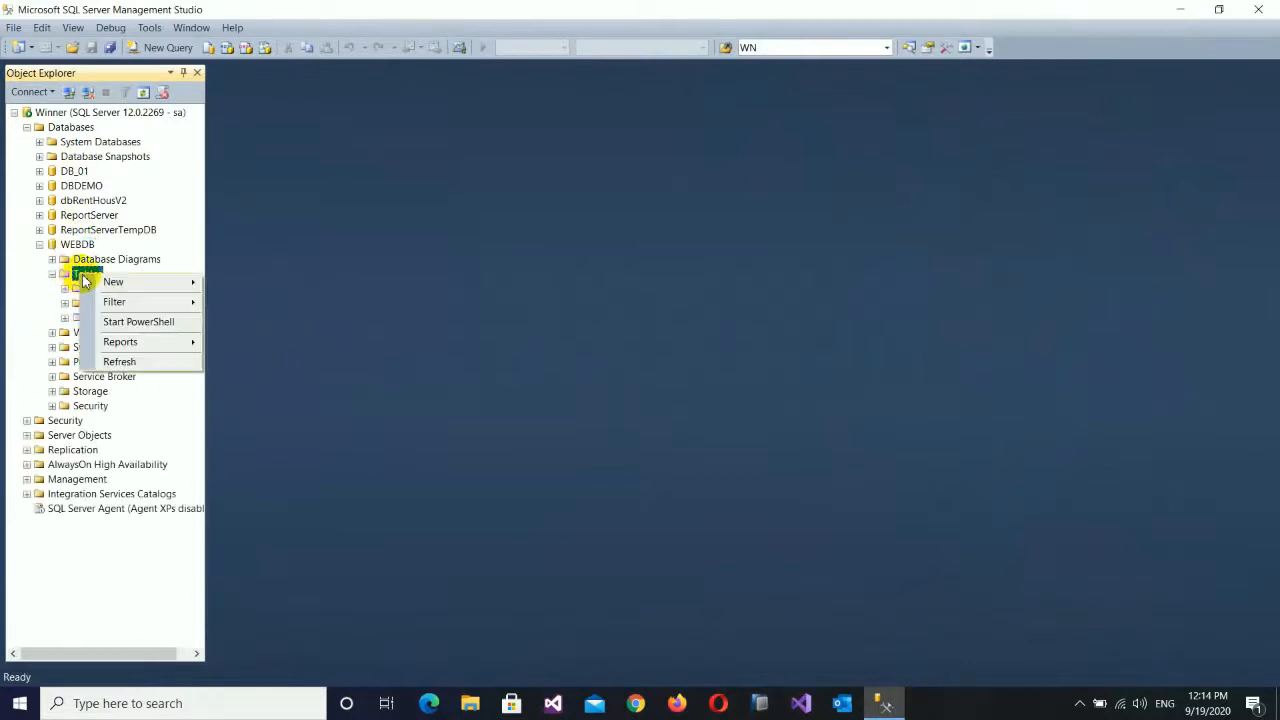
{"action": "mouse_move", "coordinate": [100, 280]}
{"action": "left_click", "coordinate": [230, 281]}
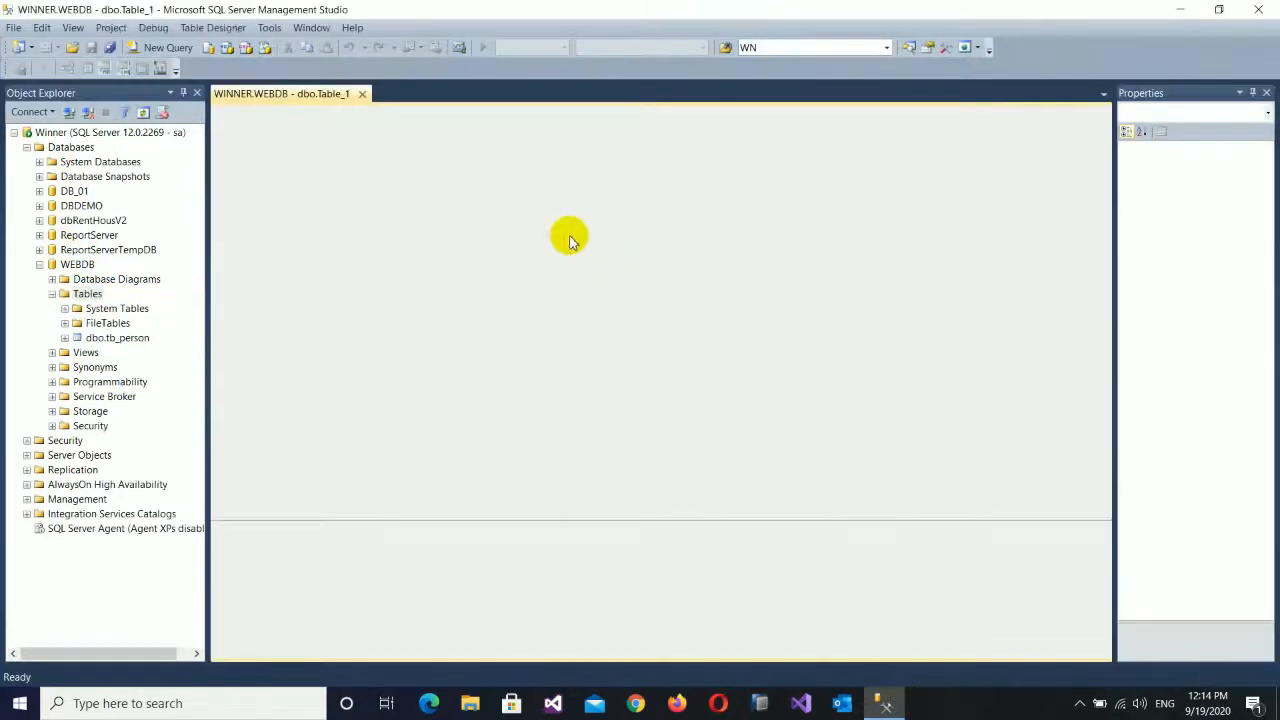
Add a column named ID with the data type smallint to the new table.
{"action": "type", "text": "ID"}
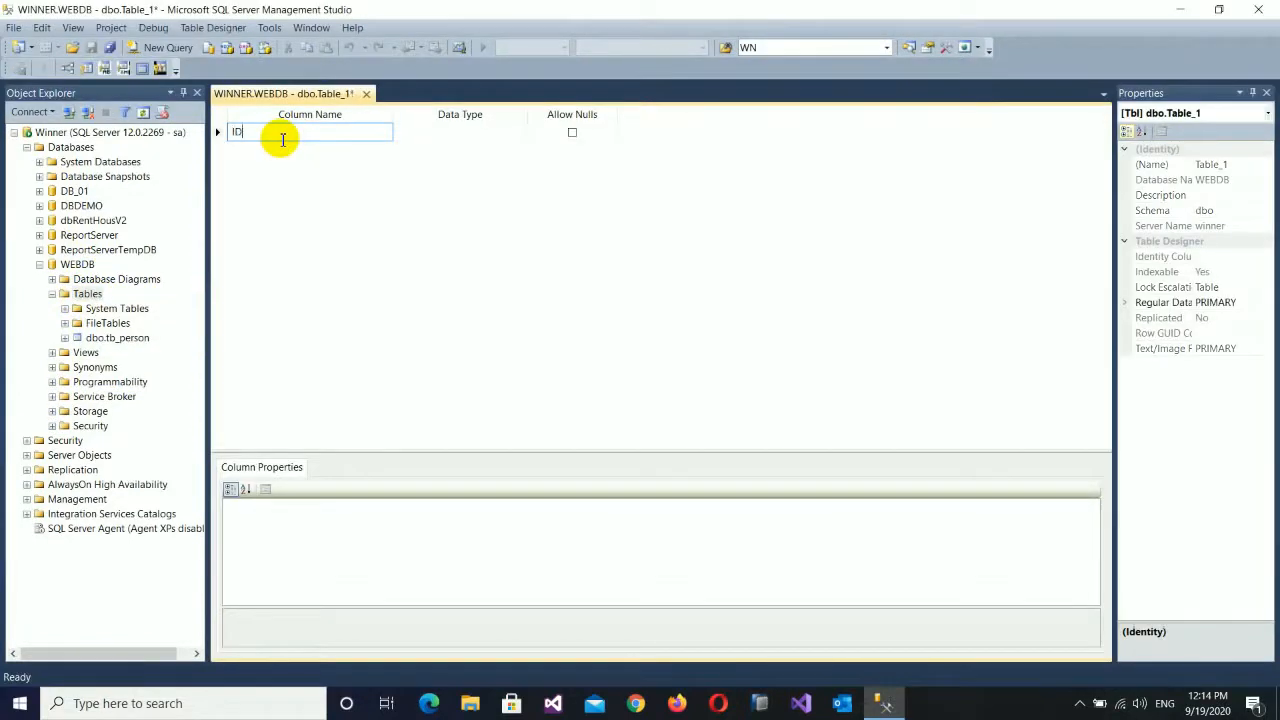
{"action": "key", "text": "Tab"}
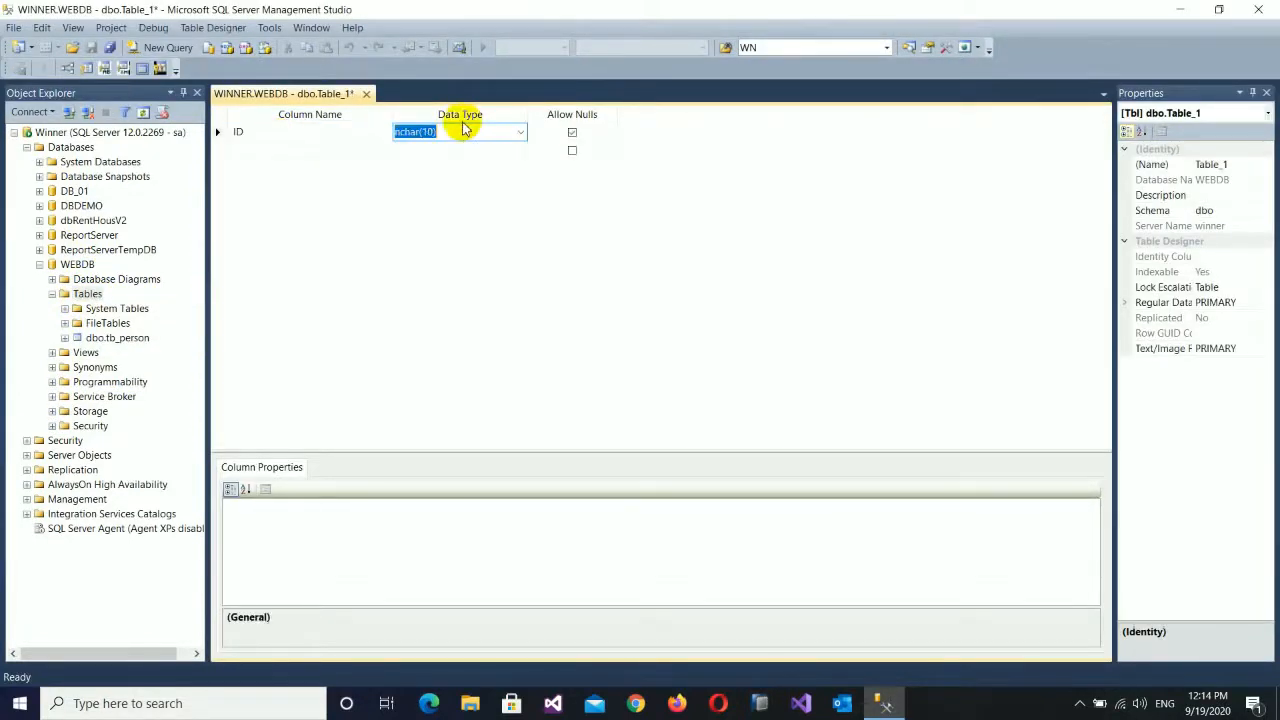
{"action": "left_click", "coordinate": [520, 134]}
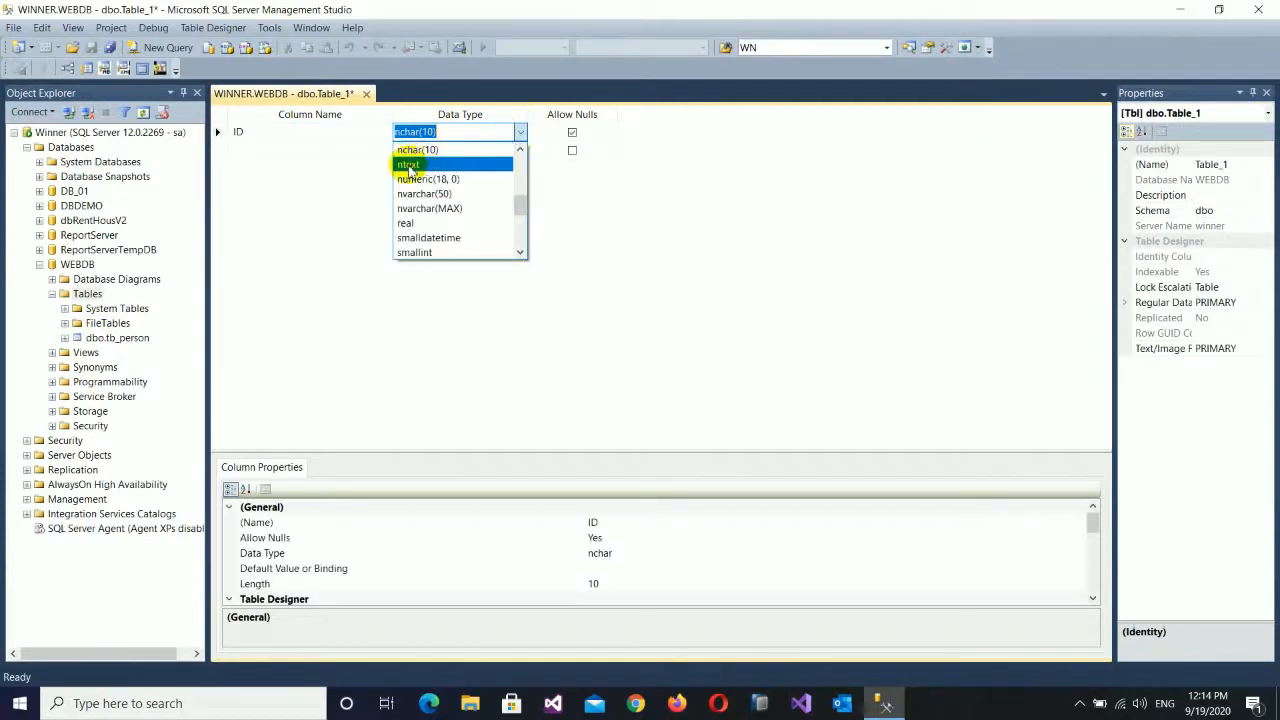
{"action": "left_click", "coordinate": [409, 251]}
Add a second column called Name with the data type nvarchar(50).
{"action": "left_click", "coordinate": [273, 150]}
{"action": "type", "text": "Na"}
{"action": "key", "text": "Tab"}
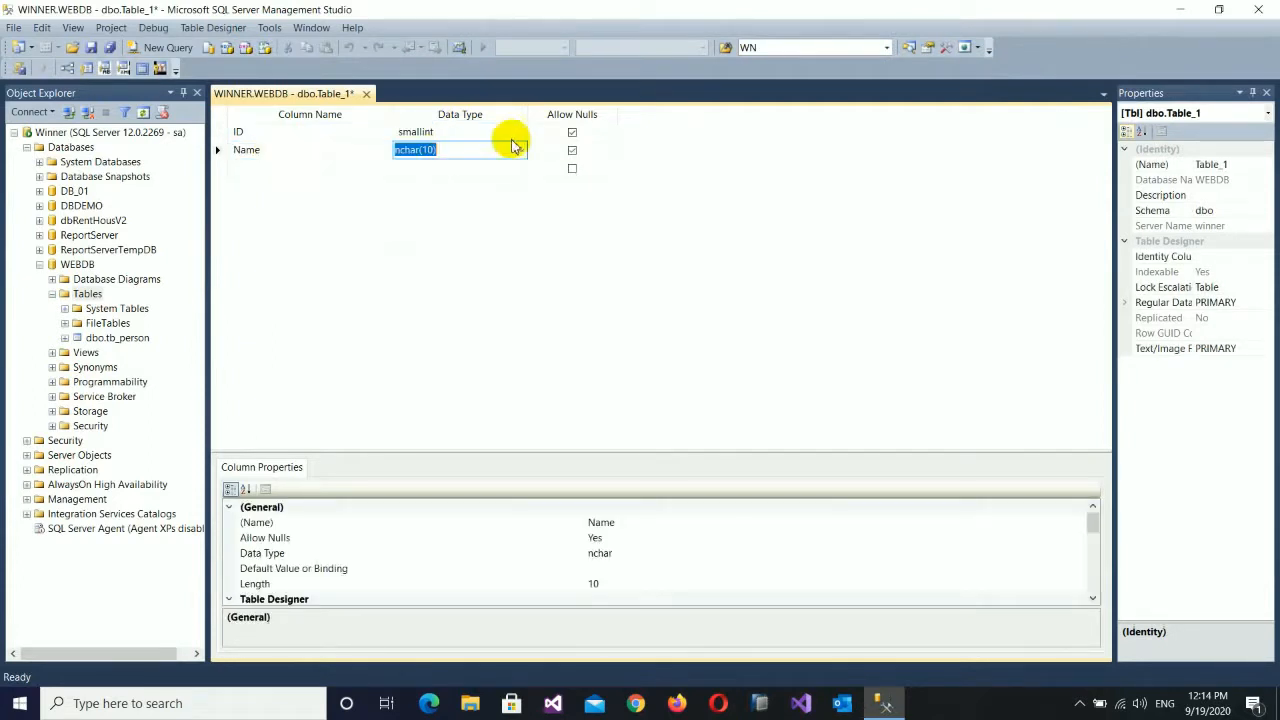
{"action": "left_click", "coordinate": [521, 150]}
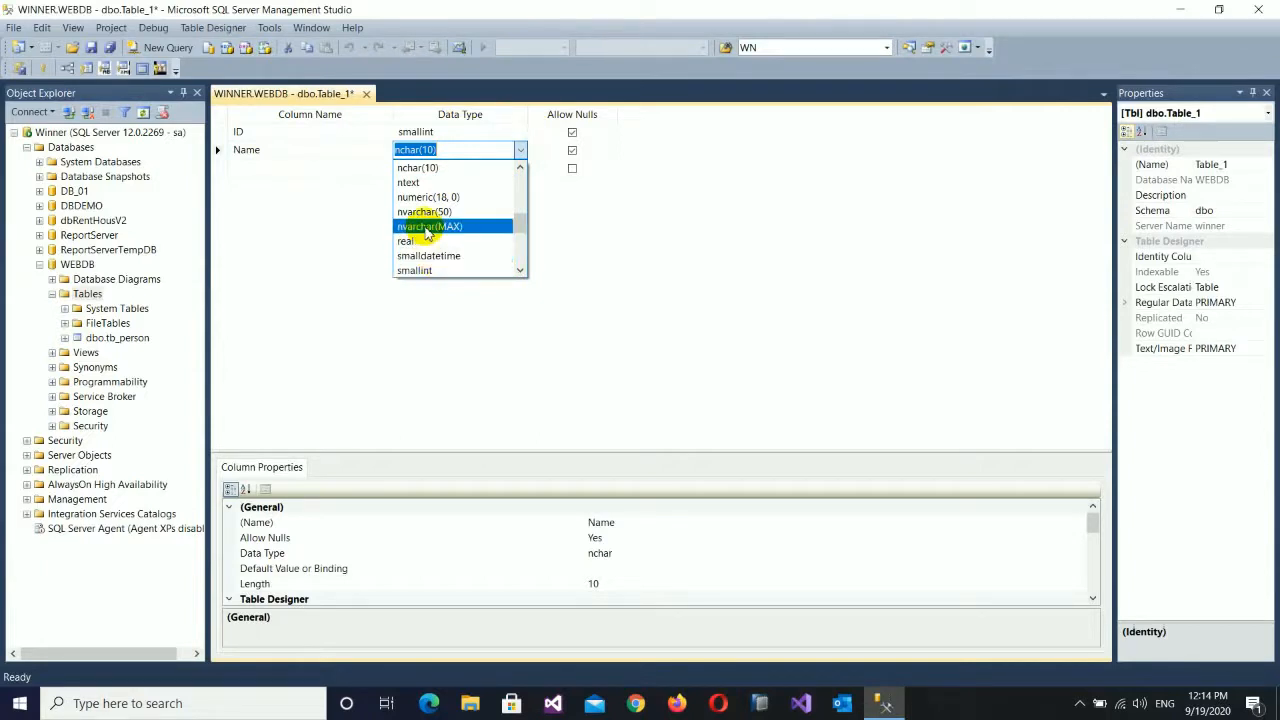
{"action": "left_click", "coordinate": [424, 211]}
Add a third column called Gender with the data type tinyint.
{"action": "left_click", "coordinate": [285, 168]}
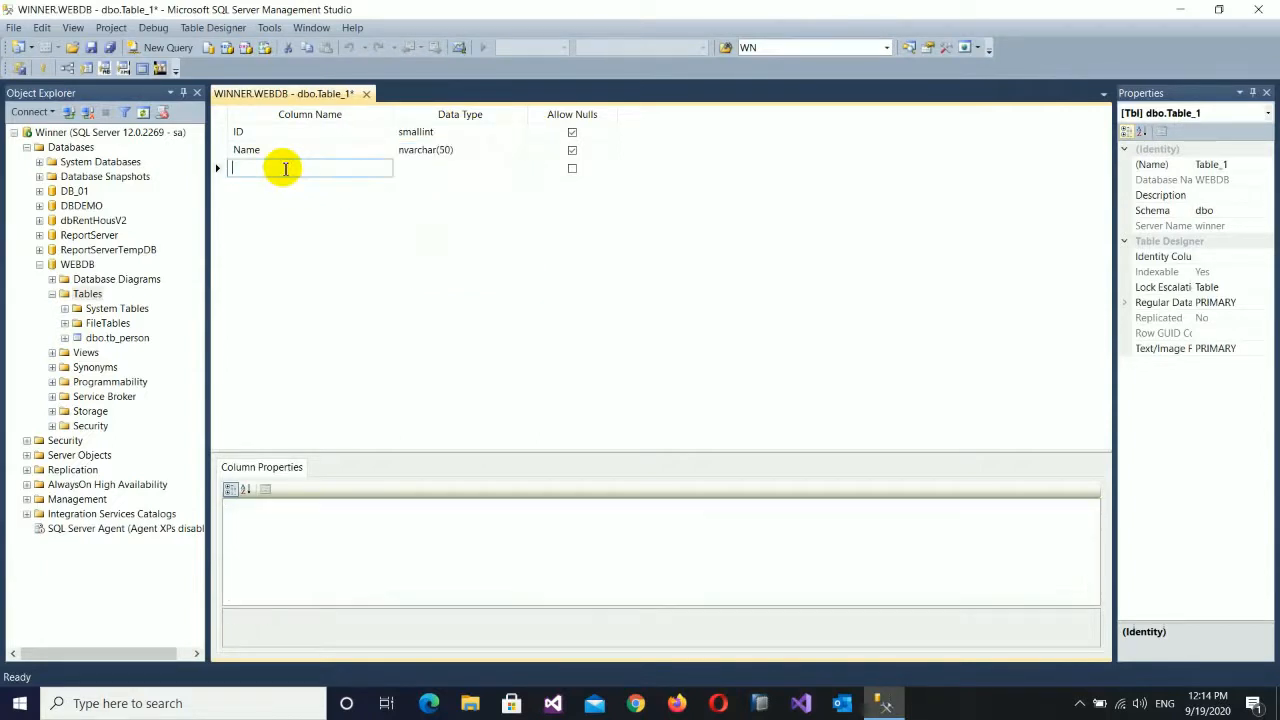
{"action": "type", "text": "Gender"}
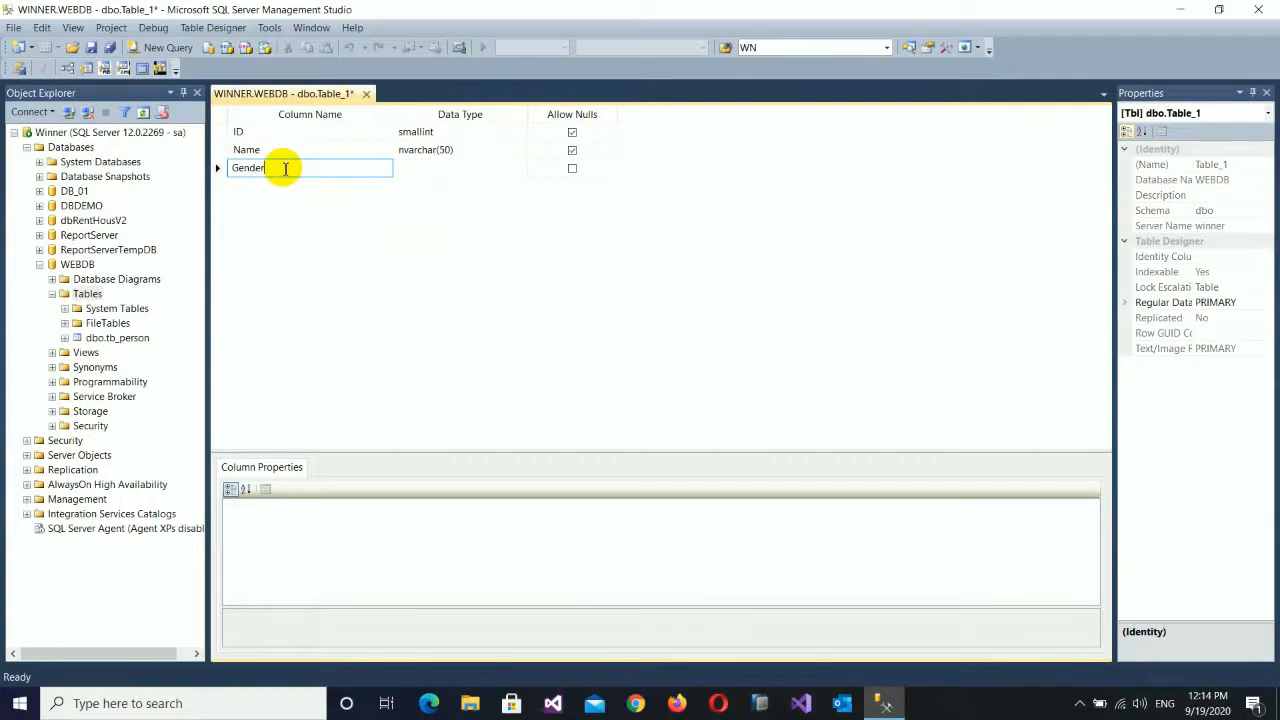
{"action": "key", "text": "Tab"}
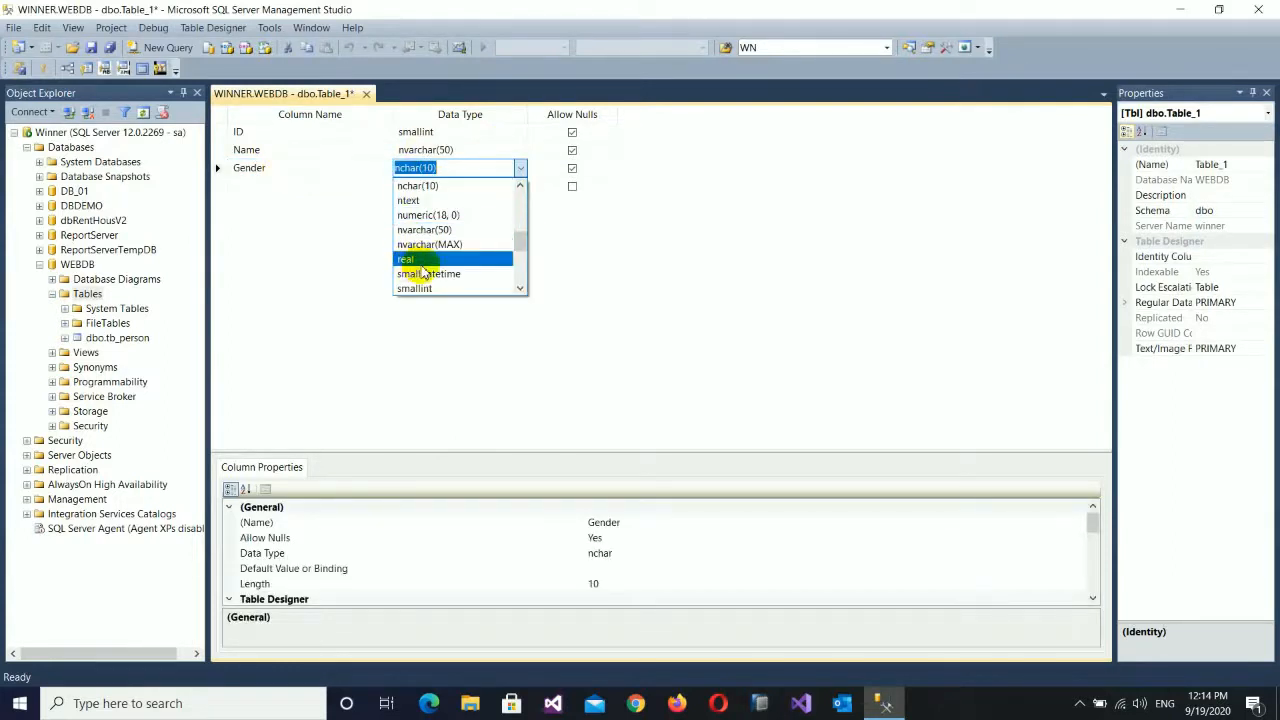
{"action": "scroll", "coordinate": [426, 230], "scroll_direction": "down", "scroll_amount": 2}
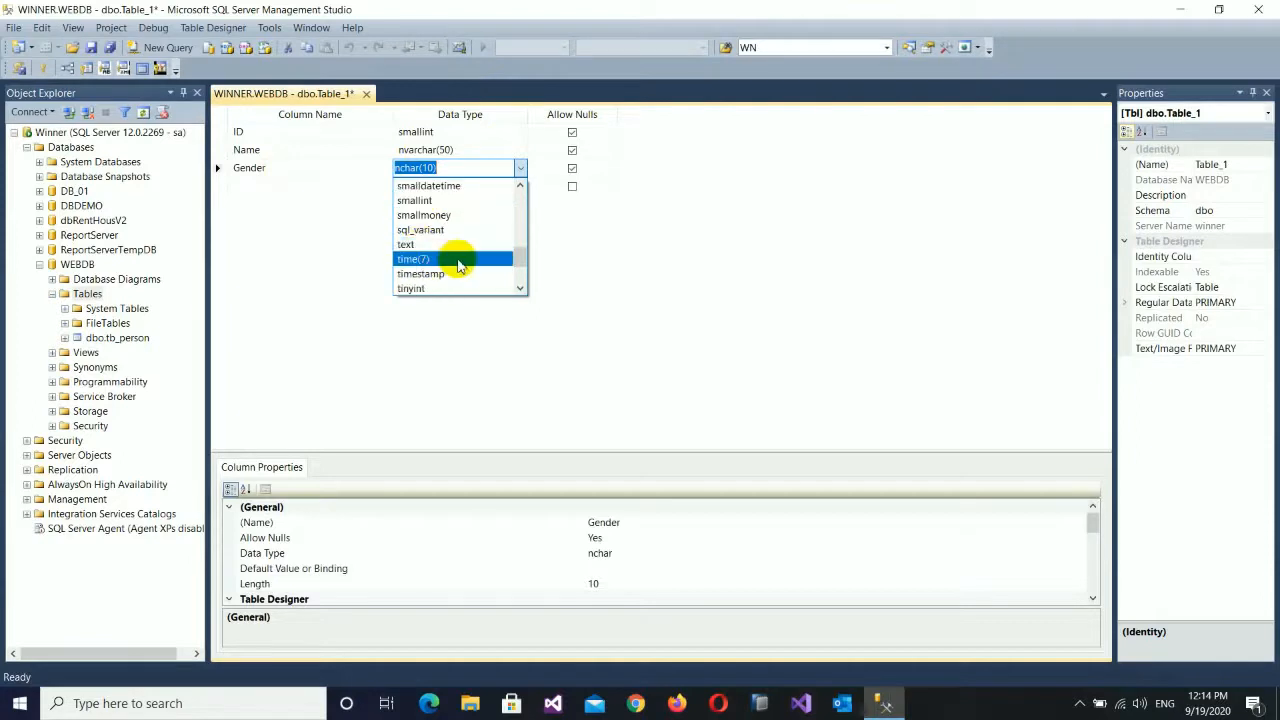
{"action": "scroll", "coordinate": [430, 250], "scroll_direction": "down", "scroll_amount": 1}
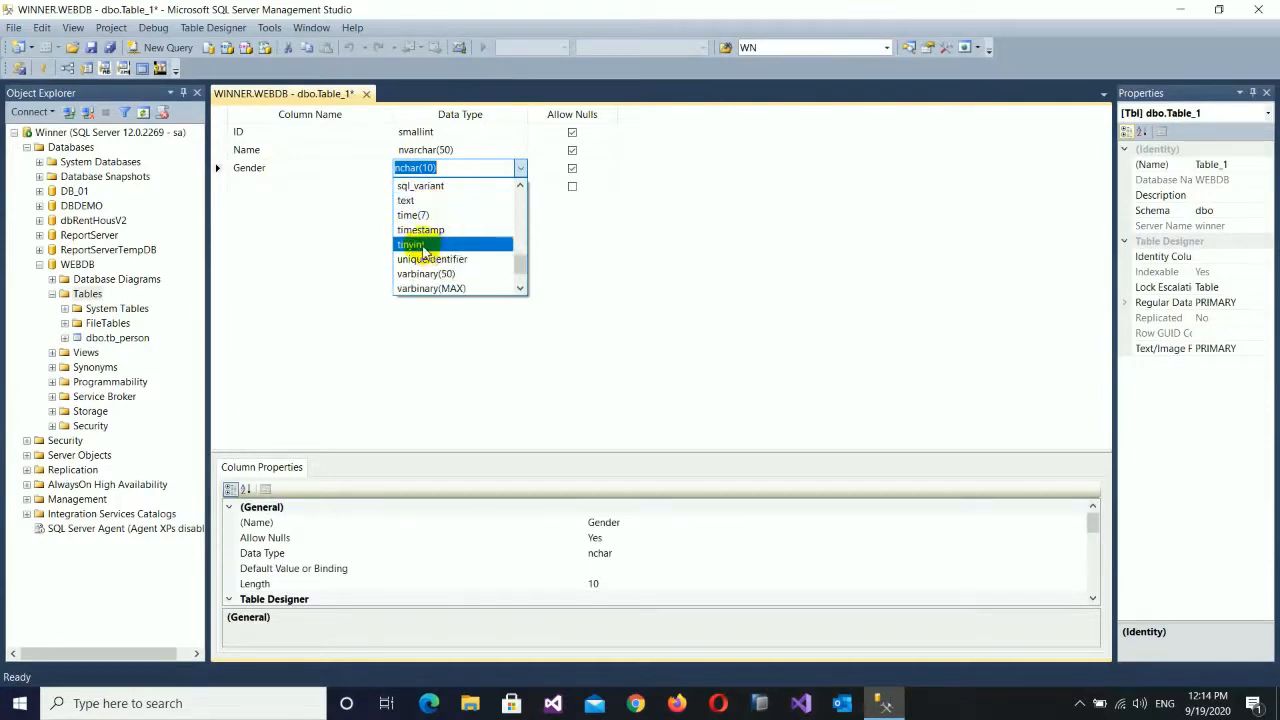
{"action": "left_click", "coordinate": [430, 243]}
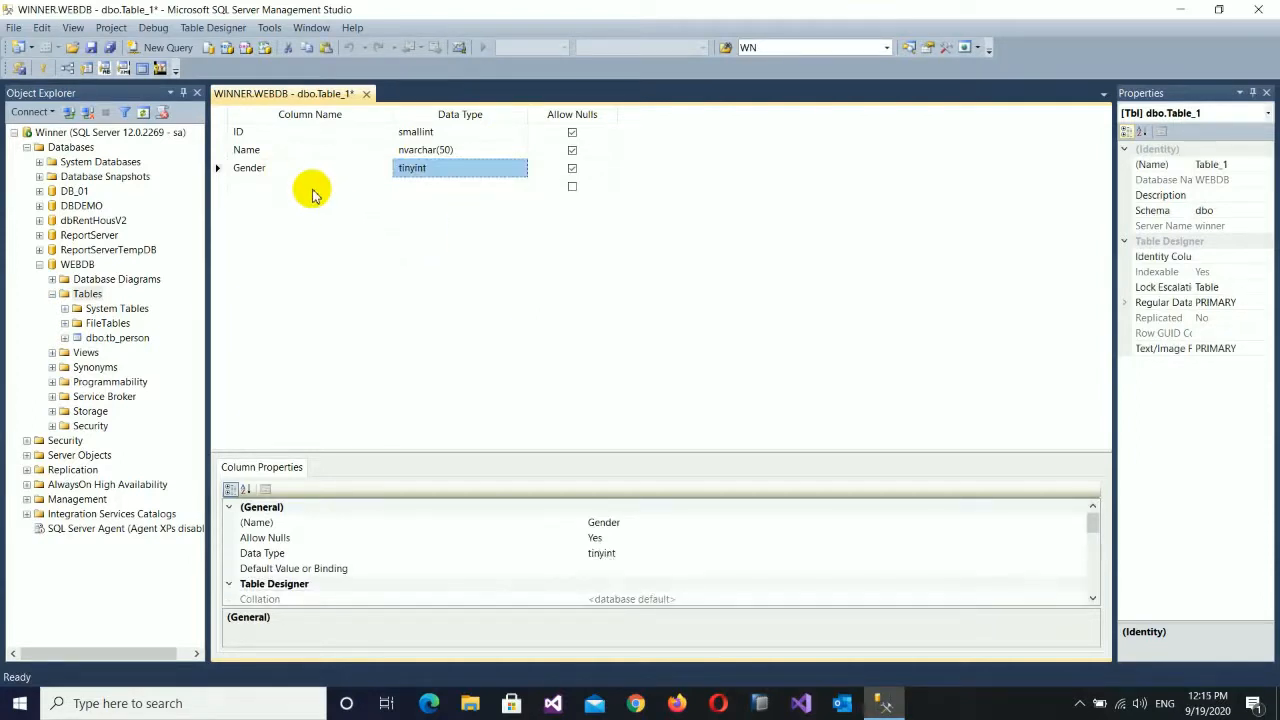
Add a fourth column called DOB with the data type datetime.
{"action": "left_click", "coordinate": [311, 187]}
{"action": "type", "text": "DO"}
{"action": "key", "text": "Tab"}
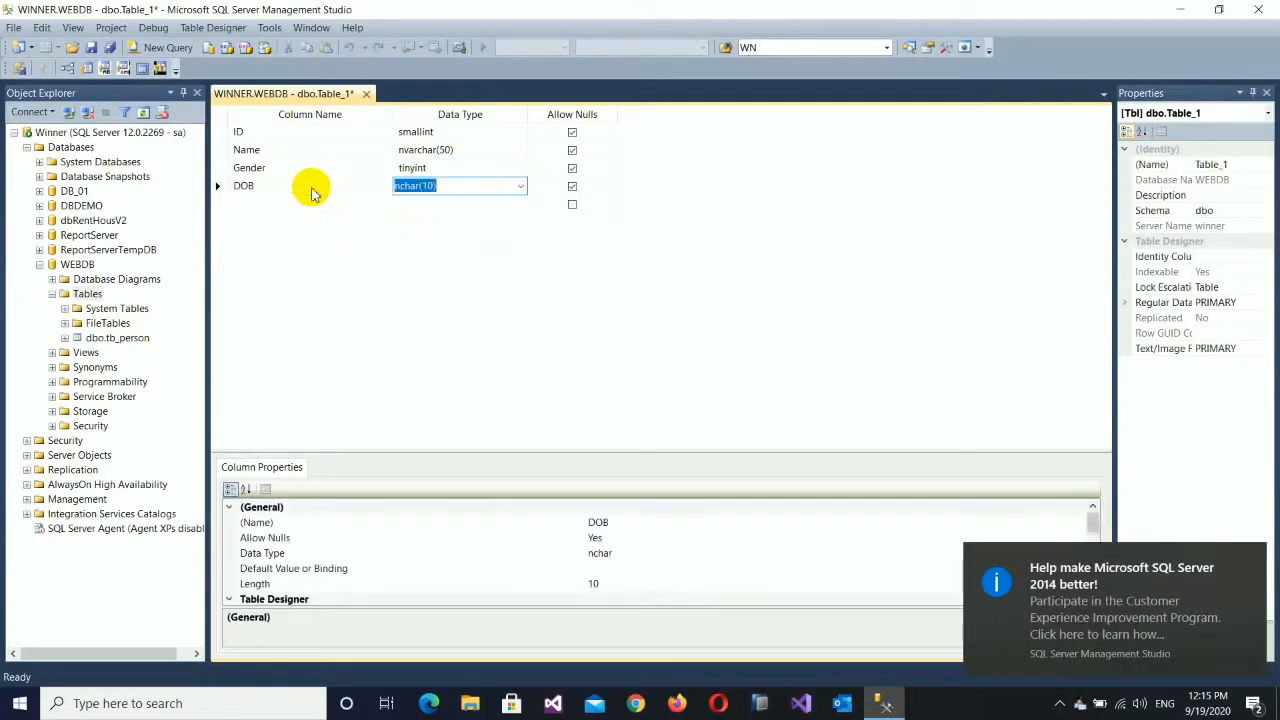
{"action": "left_click", "coordinate": [520, 186]}
{"action": "scroll", "coordinate": [447, 267], "scroll_direction": "down", "scroll_amount": 3}
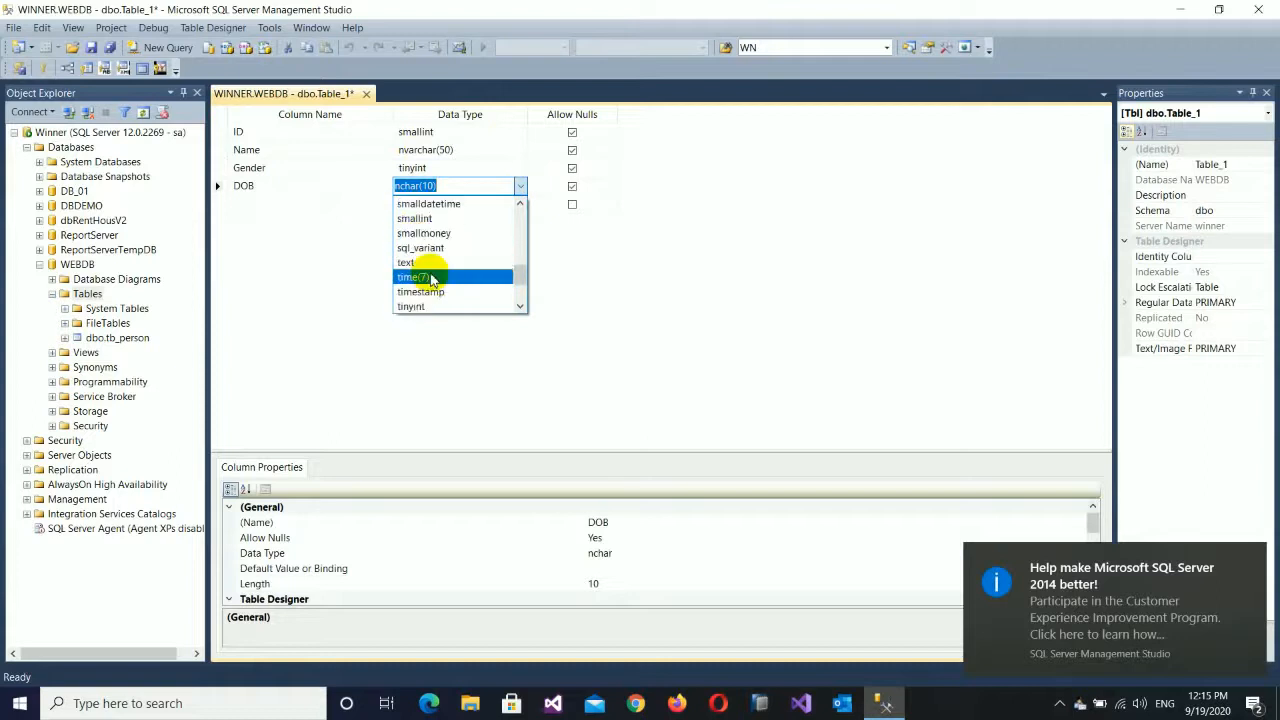
{"action": "scroll", "coordinate": [447, 267], "scroll_direction": "down", "scroll_amount": 2}
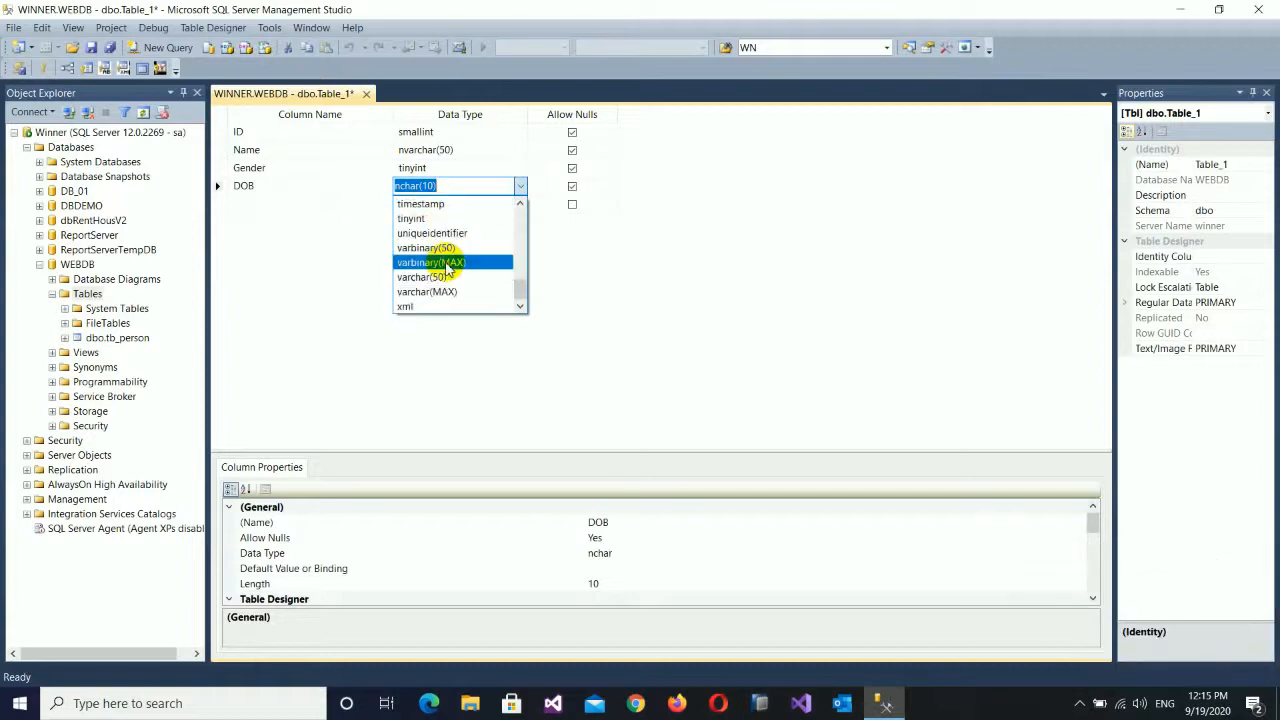
{"action": "scroll", "coordinate": [447, 267], "scroll_direction": "up", "scroll_amount": 8}
{"action": "left_click", "coordinate": [428, 218]}
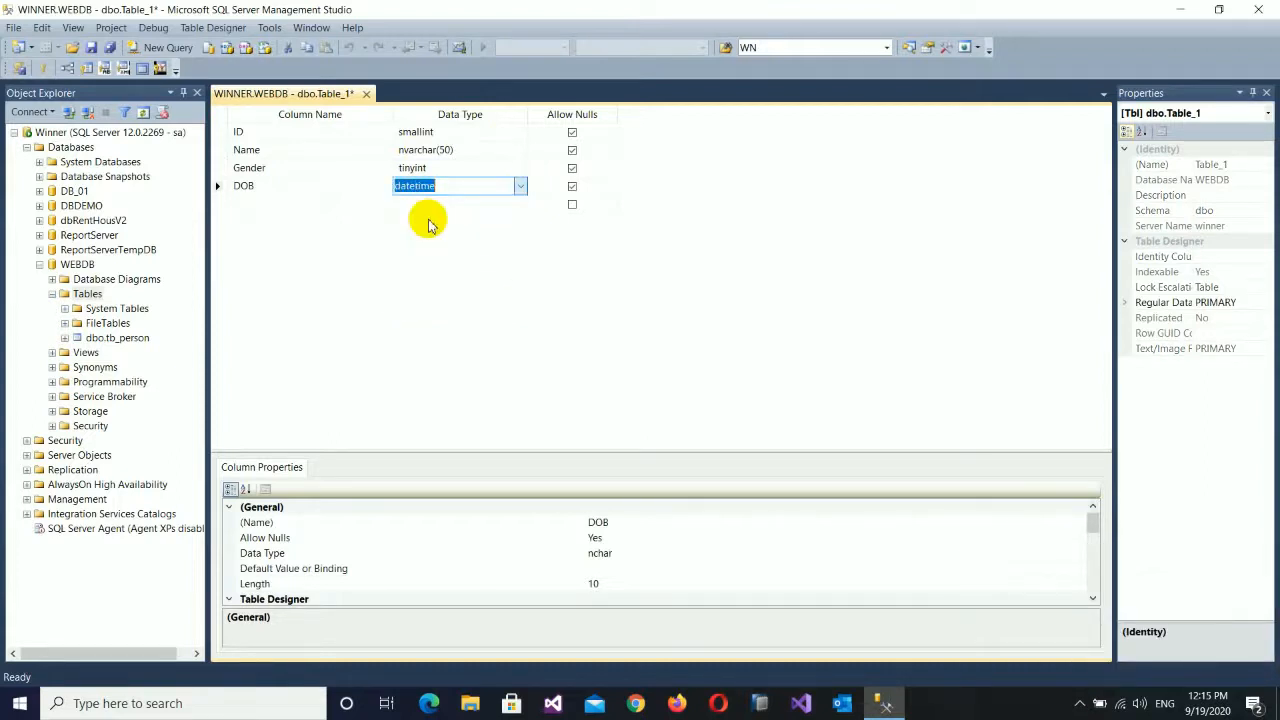
{"action": "left_click", "coordinate": [410, 167]}
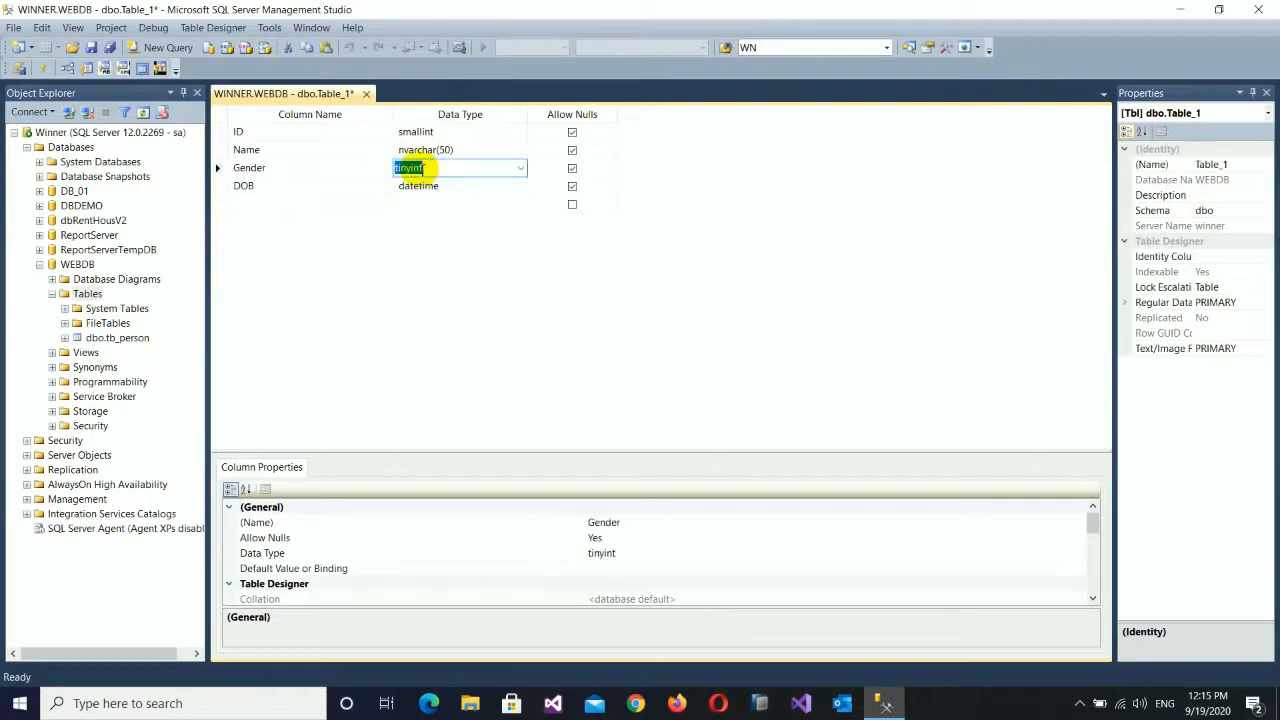
{"action": "left_click", "coordinate": [378, 170]}
{"action": "left_click", "coordinate": [443, 170]}
{"action": "left_click", "coordinate": [407, 293]}
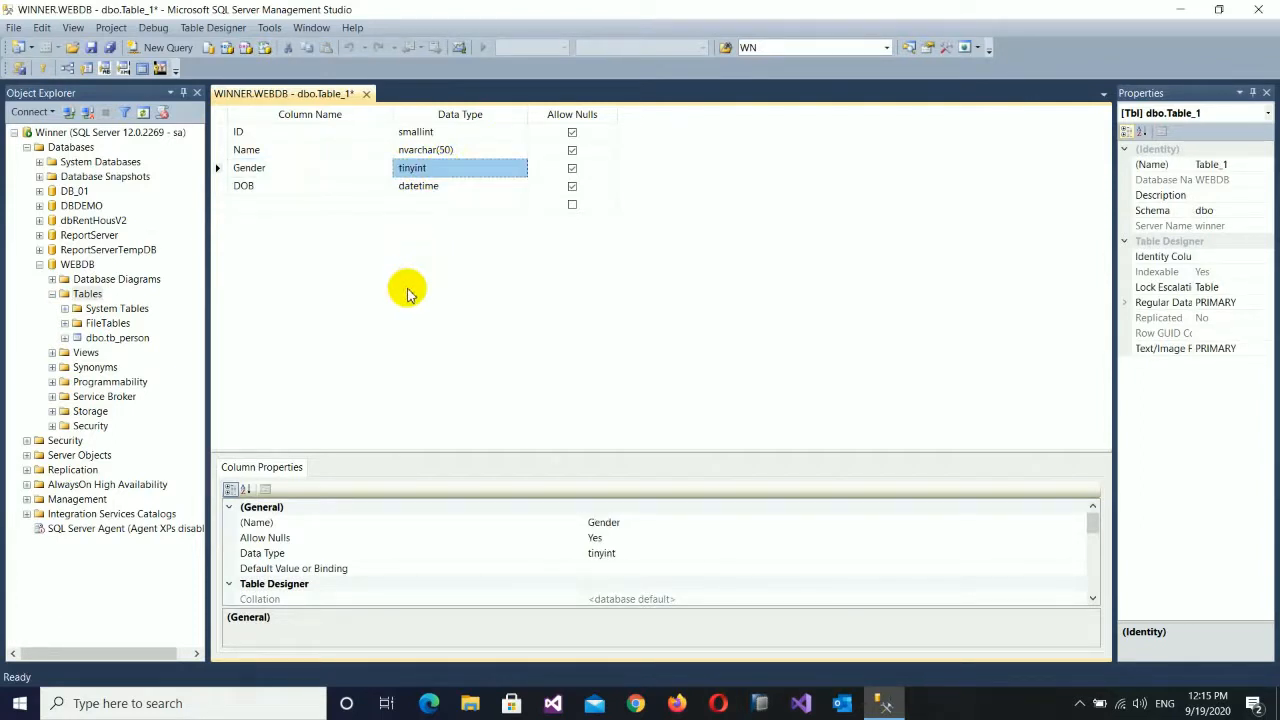
Save the new table under the name tb_1 and close its design window.
{"action": "key", "text": "ctrl+s"}
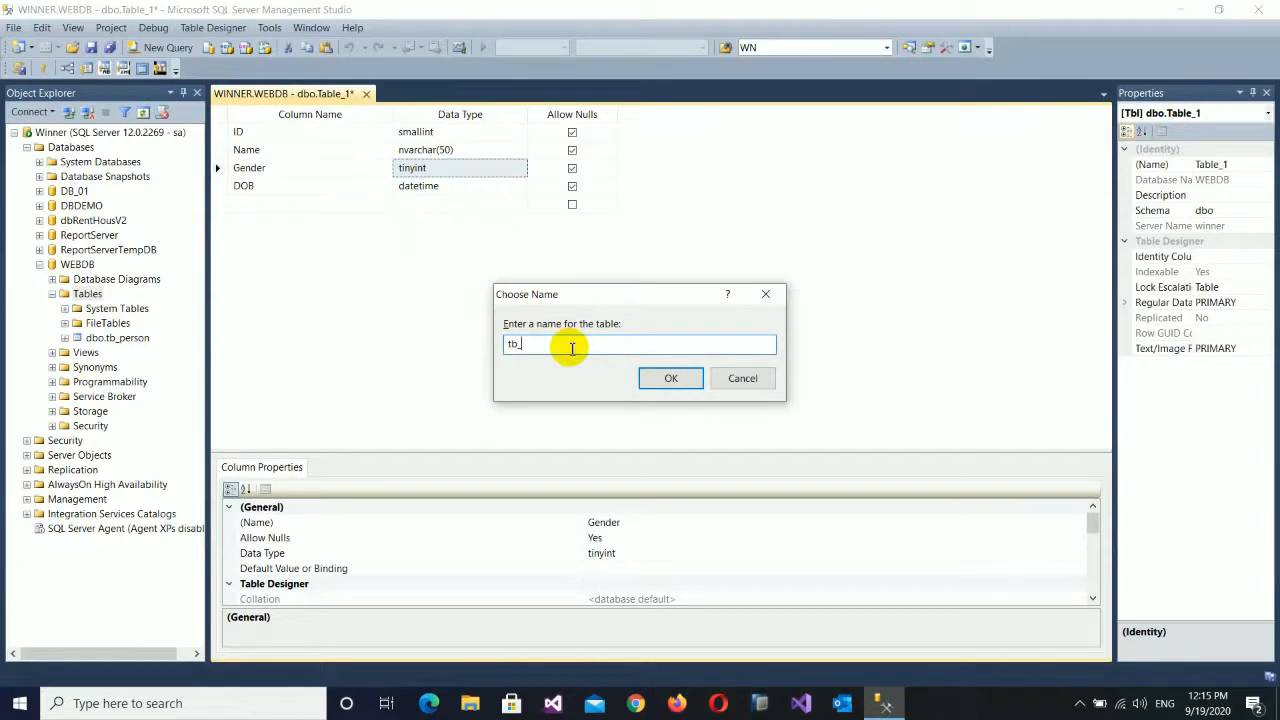
{"action": "left_click", "coordinate": [671, 378]}
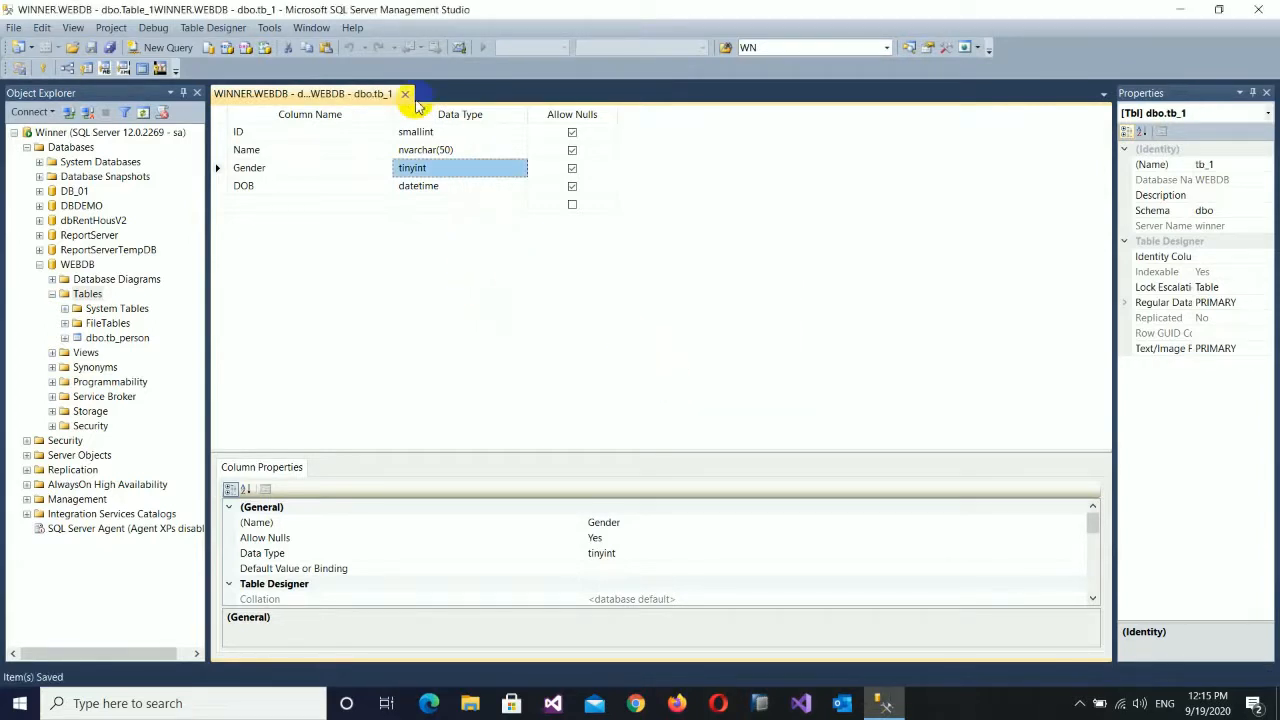
{"action": "left_click", "coordinate": [406, 94]}
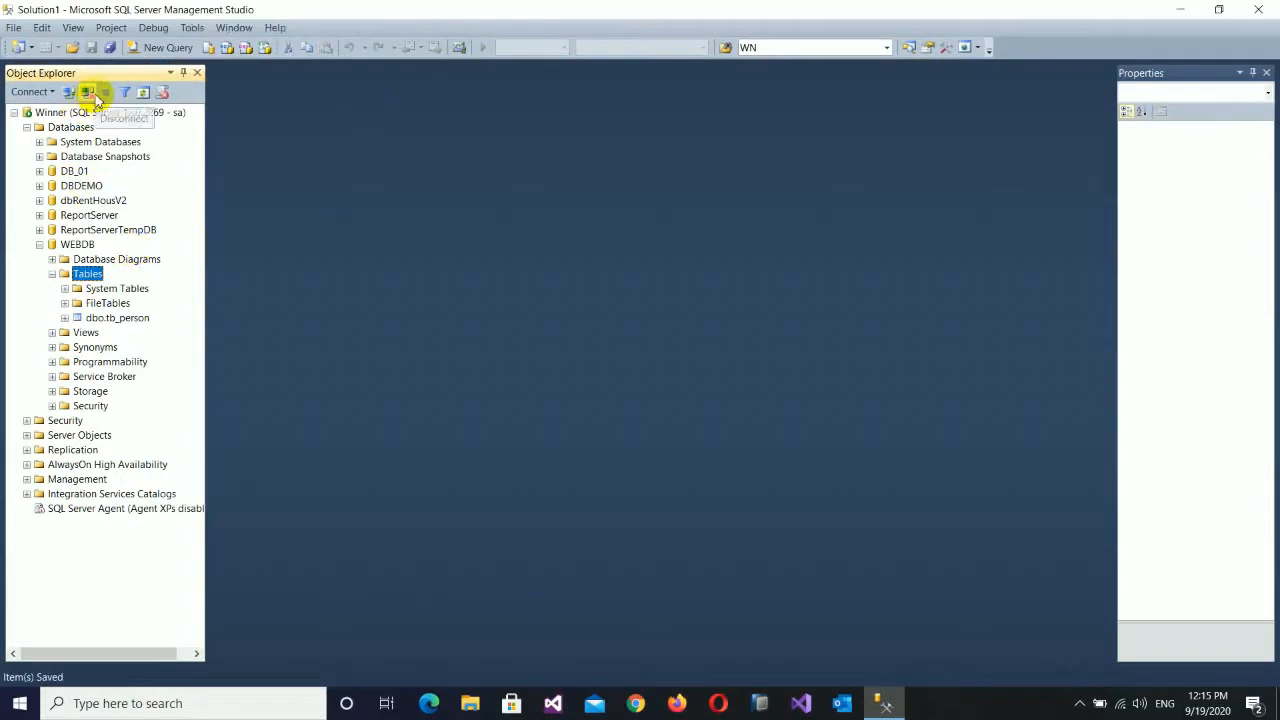
Refresh the WEBDB table list and reopen the tb_1 table in design view.
{"action": "left_click", "coordinate": [143, 91]}
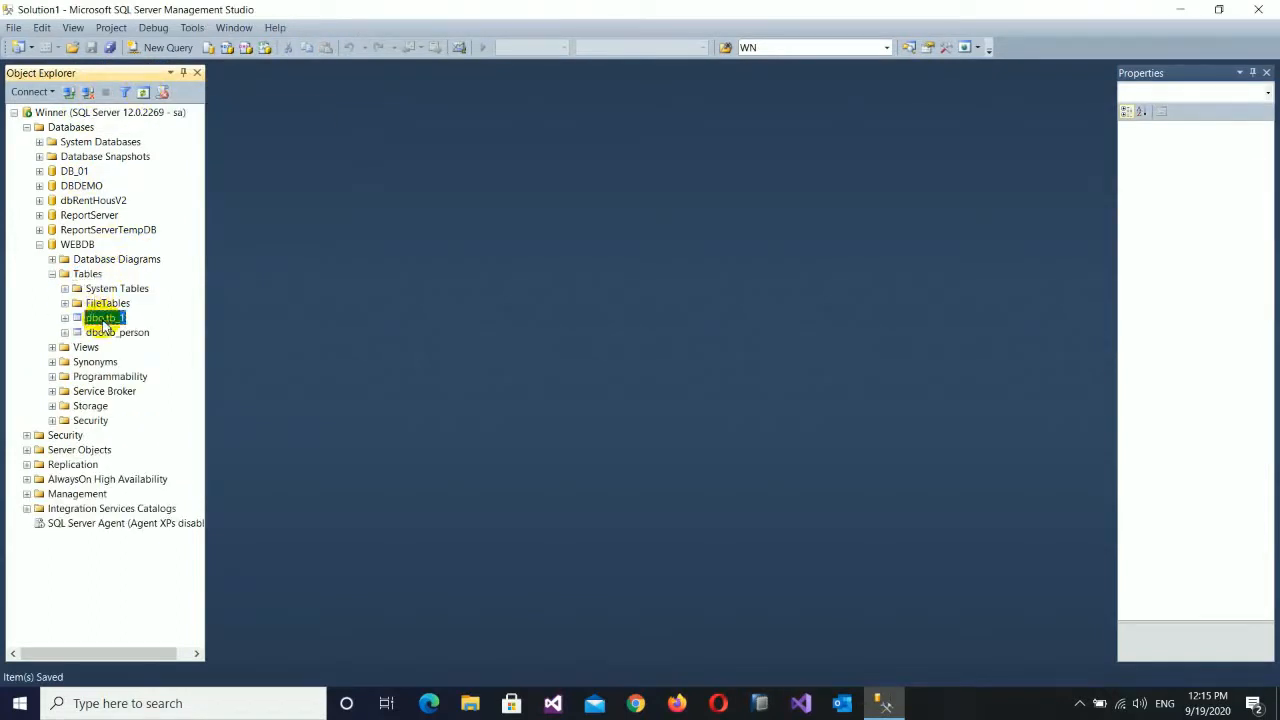
{"action": "right_click", "coordinate": [104, 325]}
{"action": "left_click", "coordinate": [130, 346]}
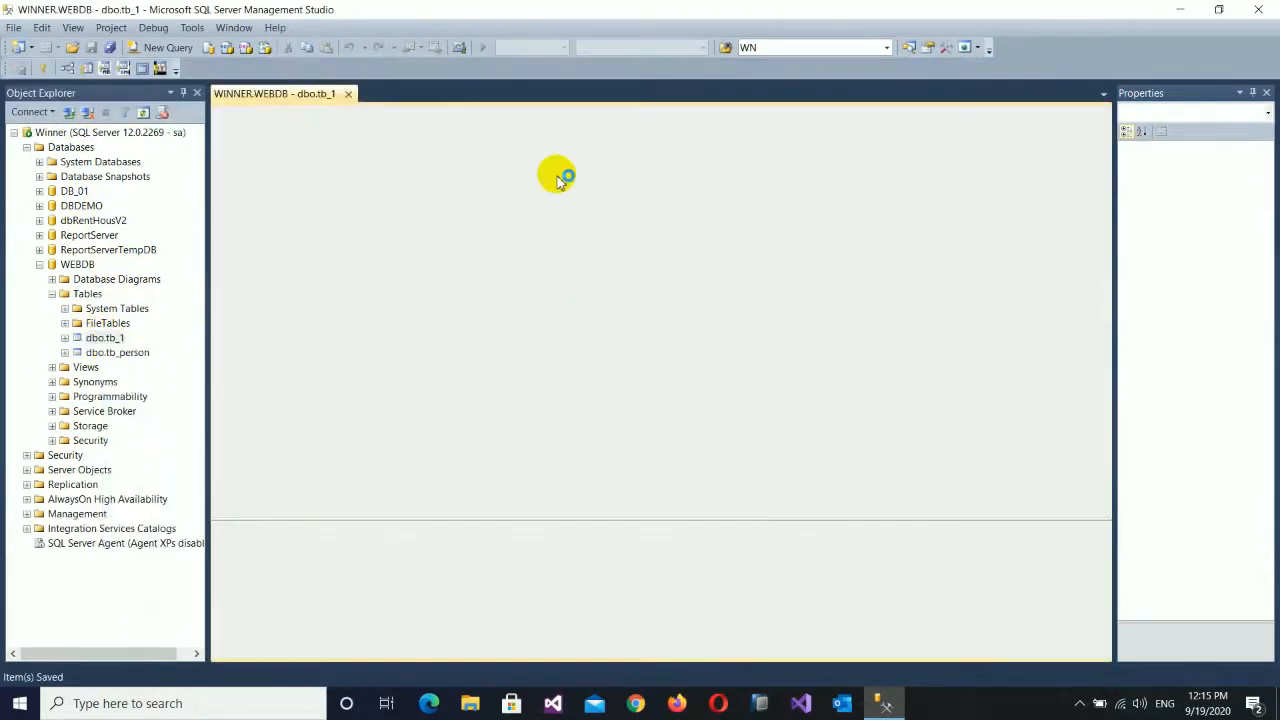
Change the Gender column's data type to varchar(50).
{"action": "left_click", "coordinate": [418, 168]}
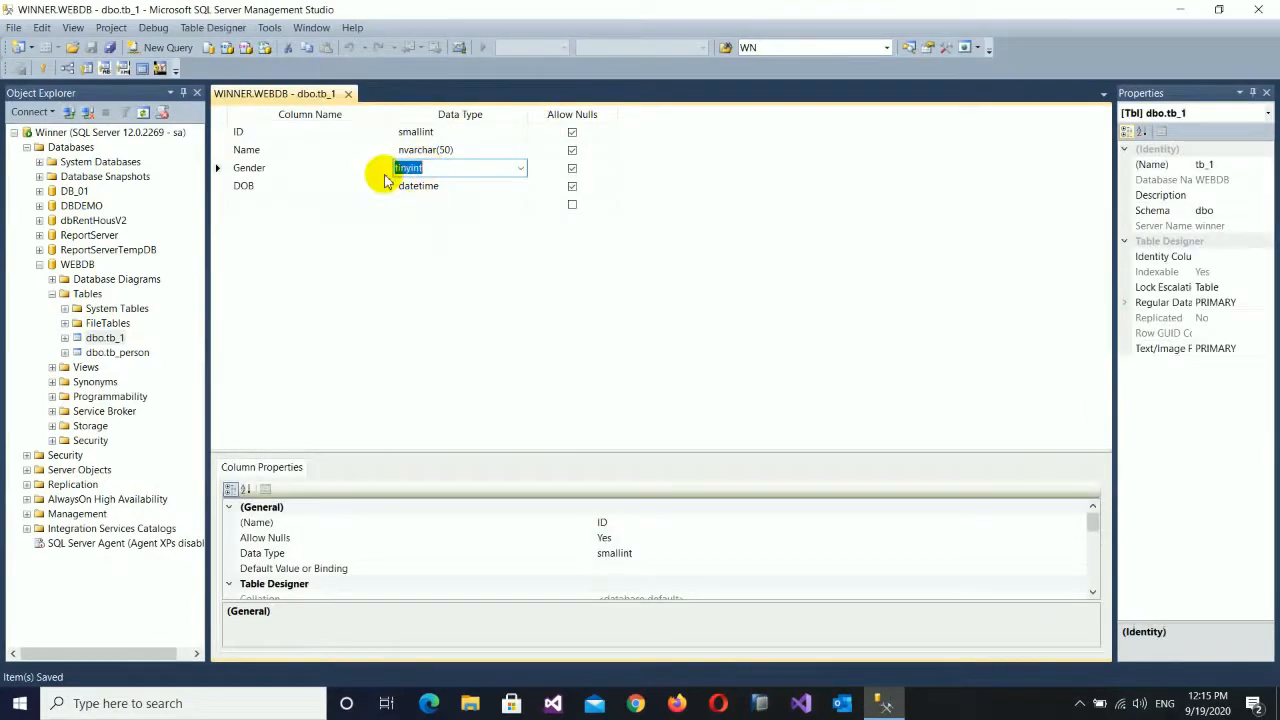
{"action": "left_click", "coordinate": [519, 167]}
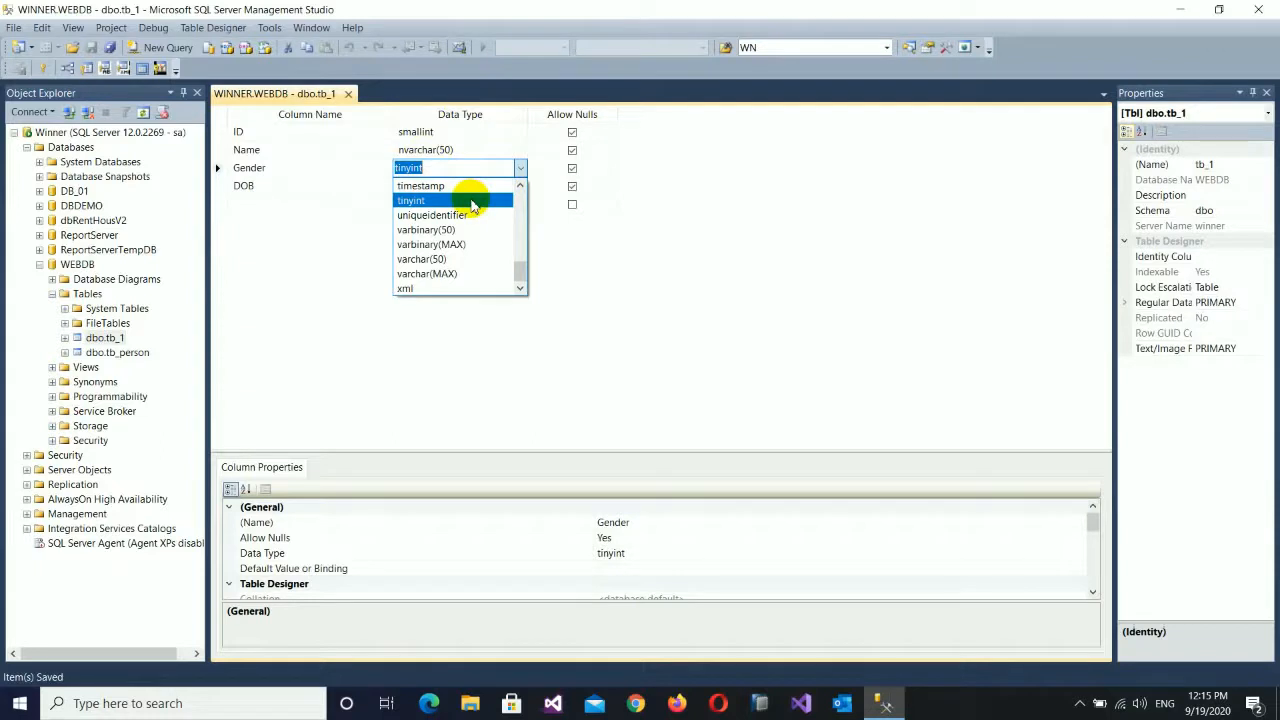
{"action": "type", "text": "varbinary(50"}
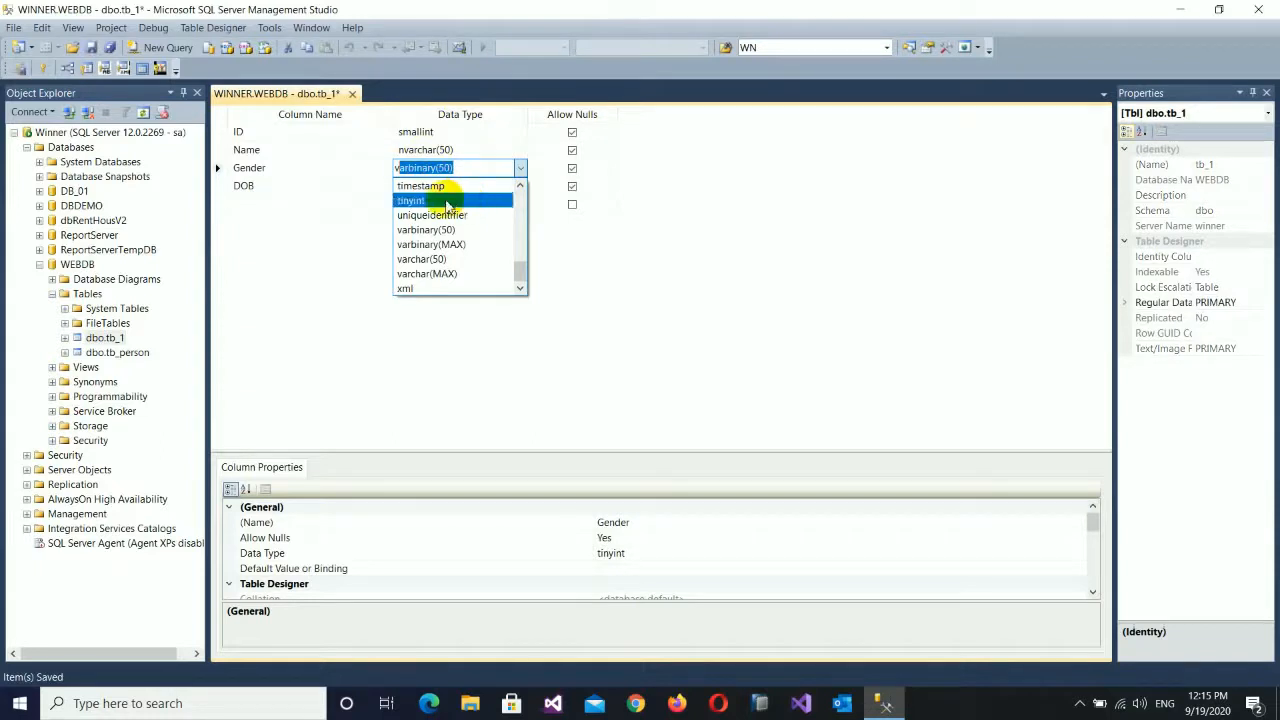
{"action": "left_click", "coordinate": [427, 262]}
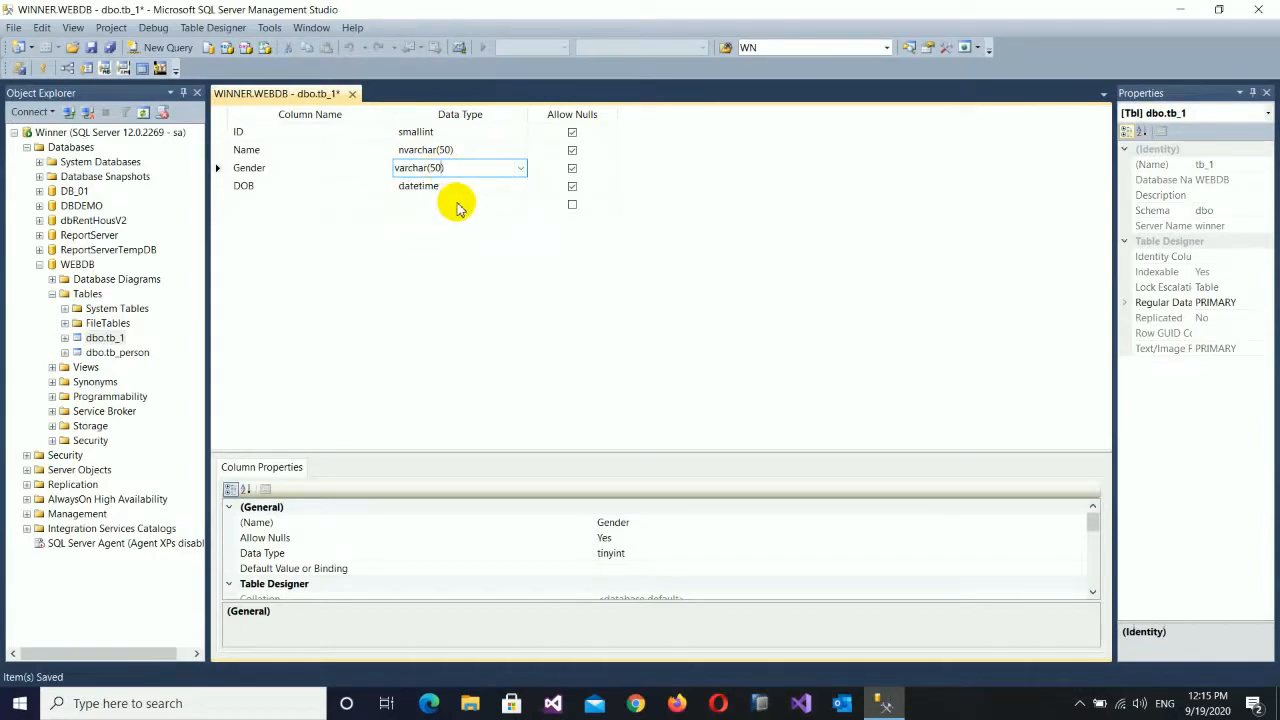
{"action": "key", "text": "Tab"}
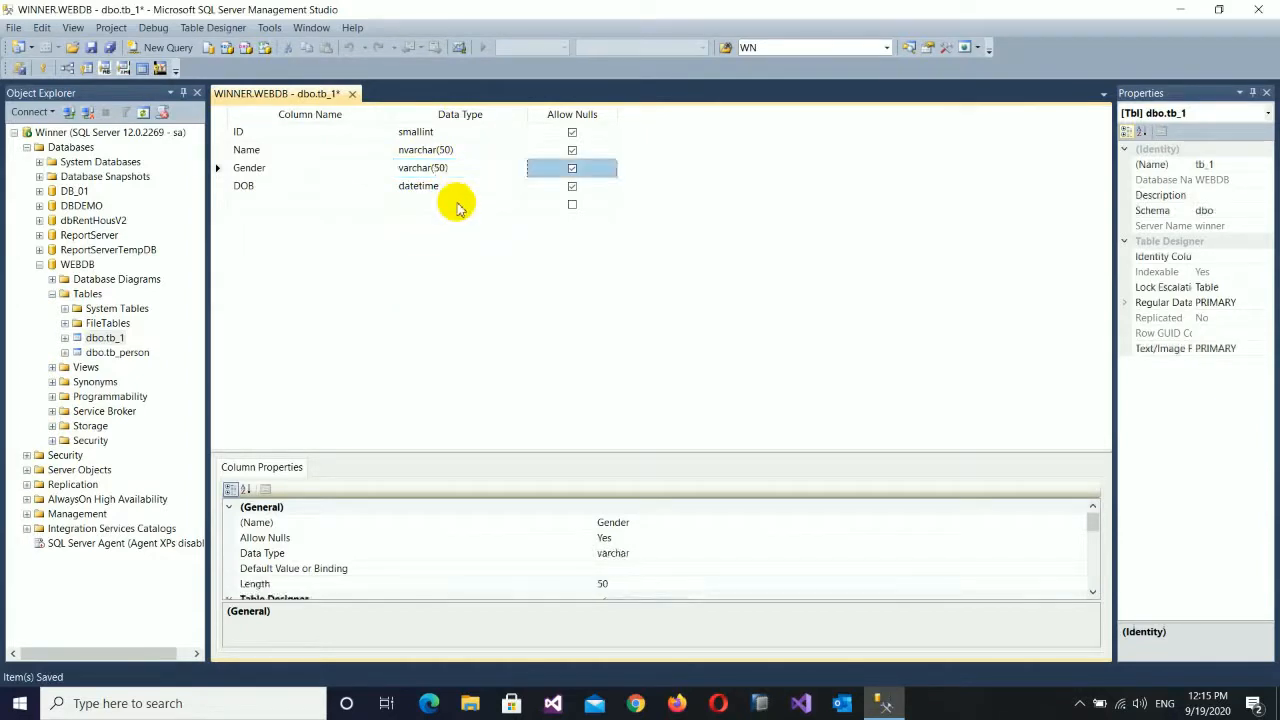
Try to save the Gender column's data type change in tb_1, dismissing the save dialogs.
{"action": "key", "text": "ctrl+s"}
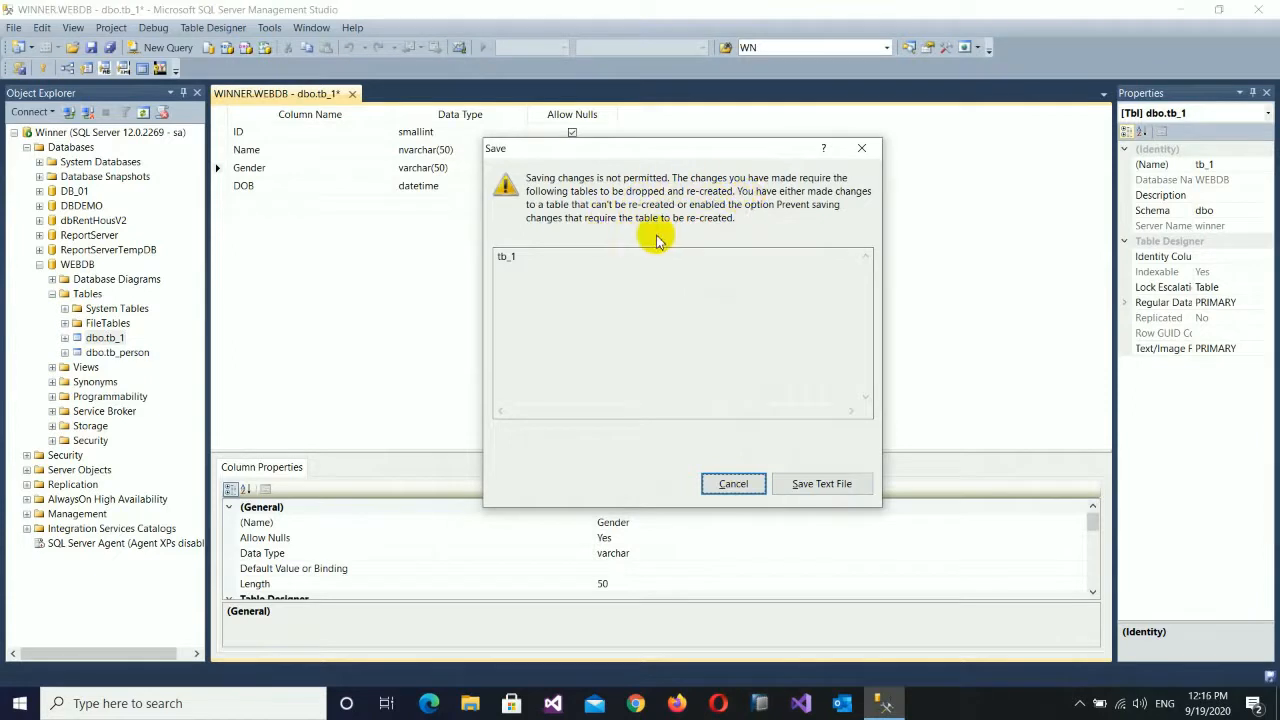
{"action": "left_click", "coordinate": [861, 148]}
{"action": "left_click", "coordinate": [850, 377]}
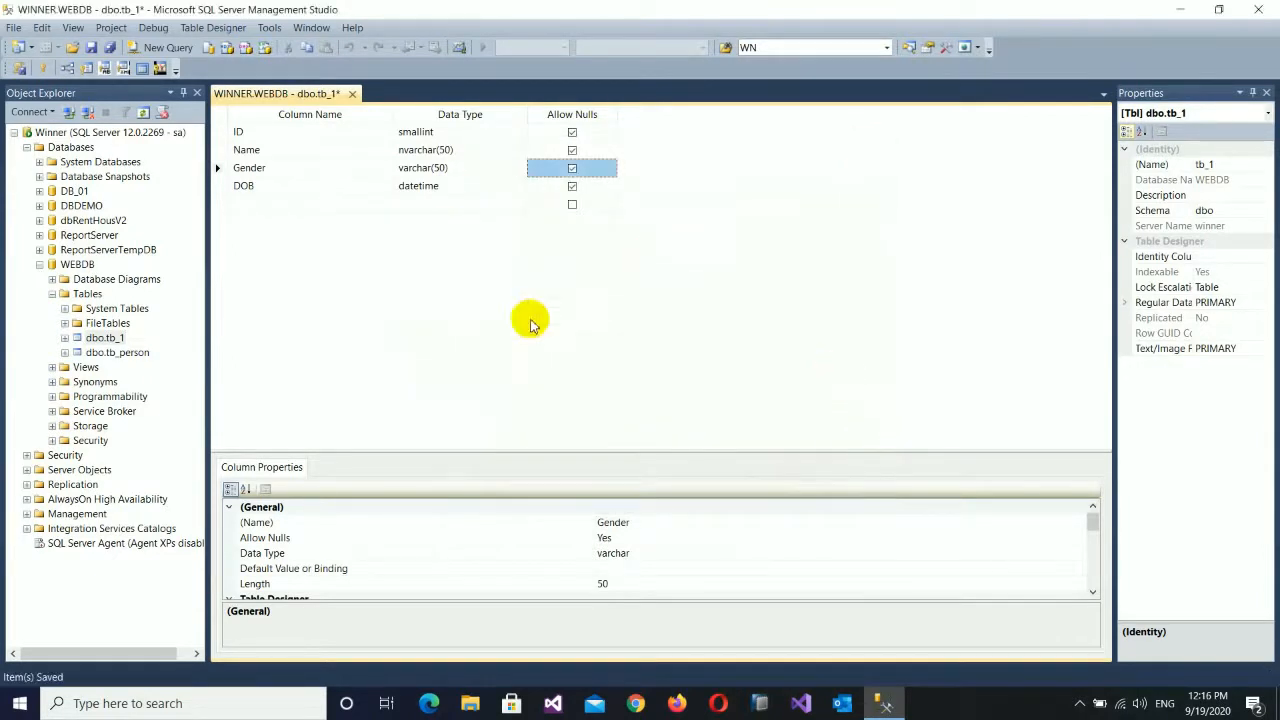
Close the tb_1 design without saving its changes, then reopen it in design view and check the Gender column's data type.
{"action": "left_click", "coordinate": [351, 94]}
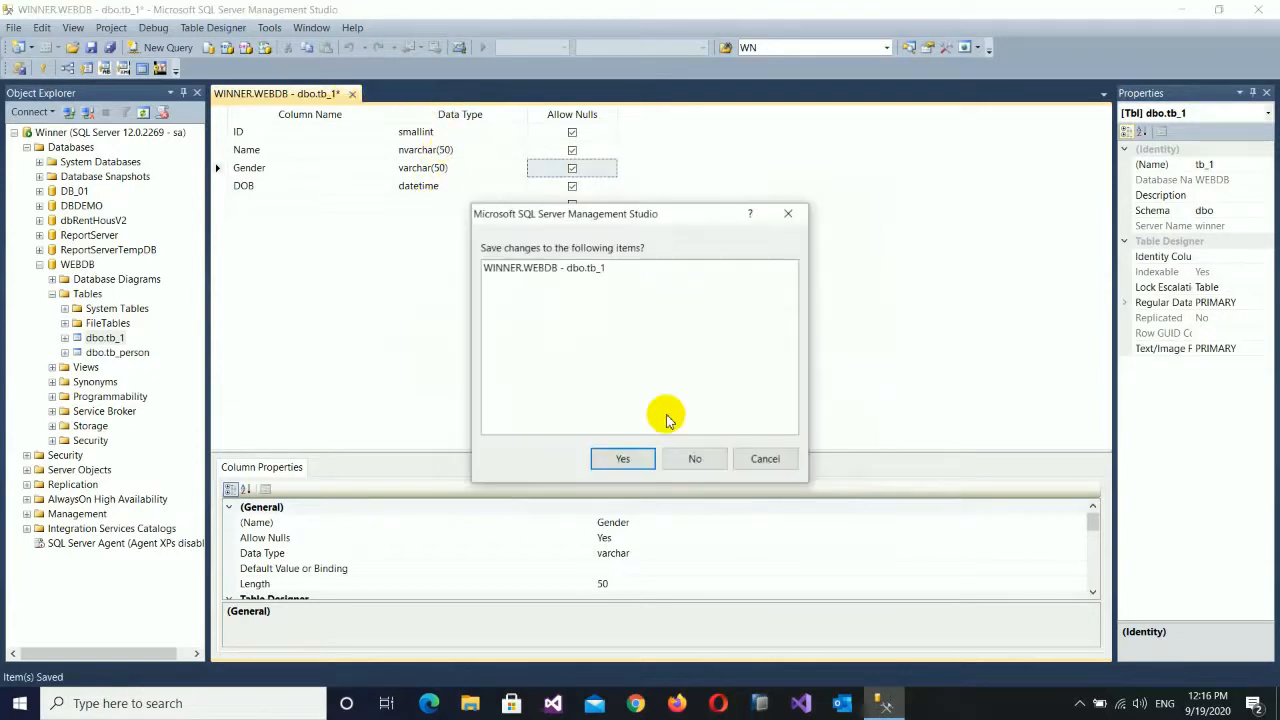
{"action": "left_click", "coordinate": [686, 457]}
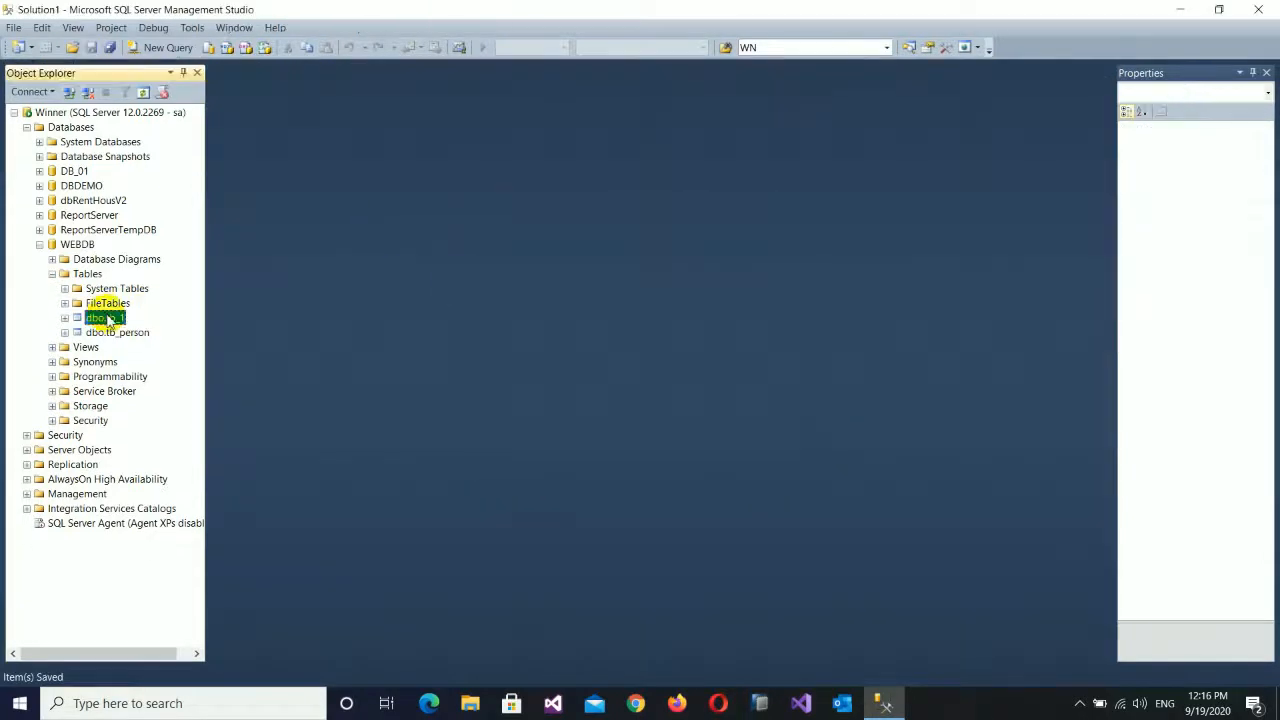
{"action": "right_click", "coordinate": [108, 318]}
{"action": "left_click", "coordinate": [178, 338]}
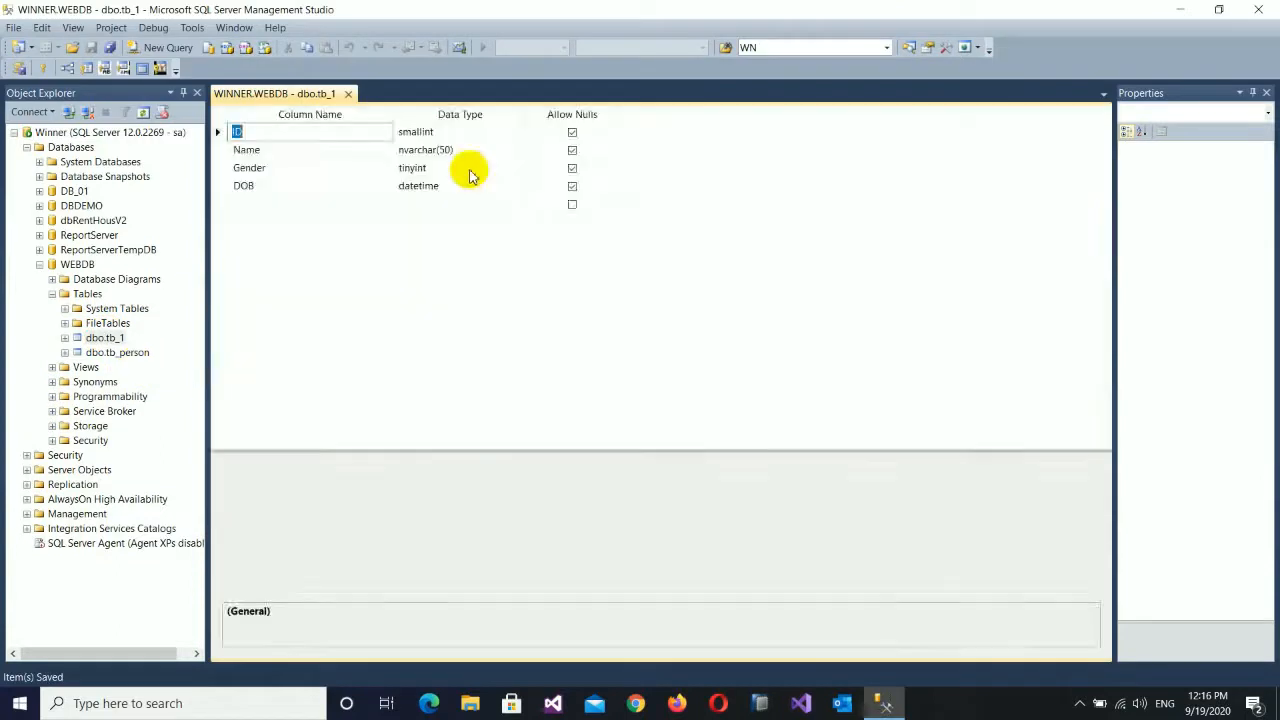
{"action": "left_click", "coordinate": [438, 168]}
{"action": "left_click", "coordinate": [491, 281]}
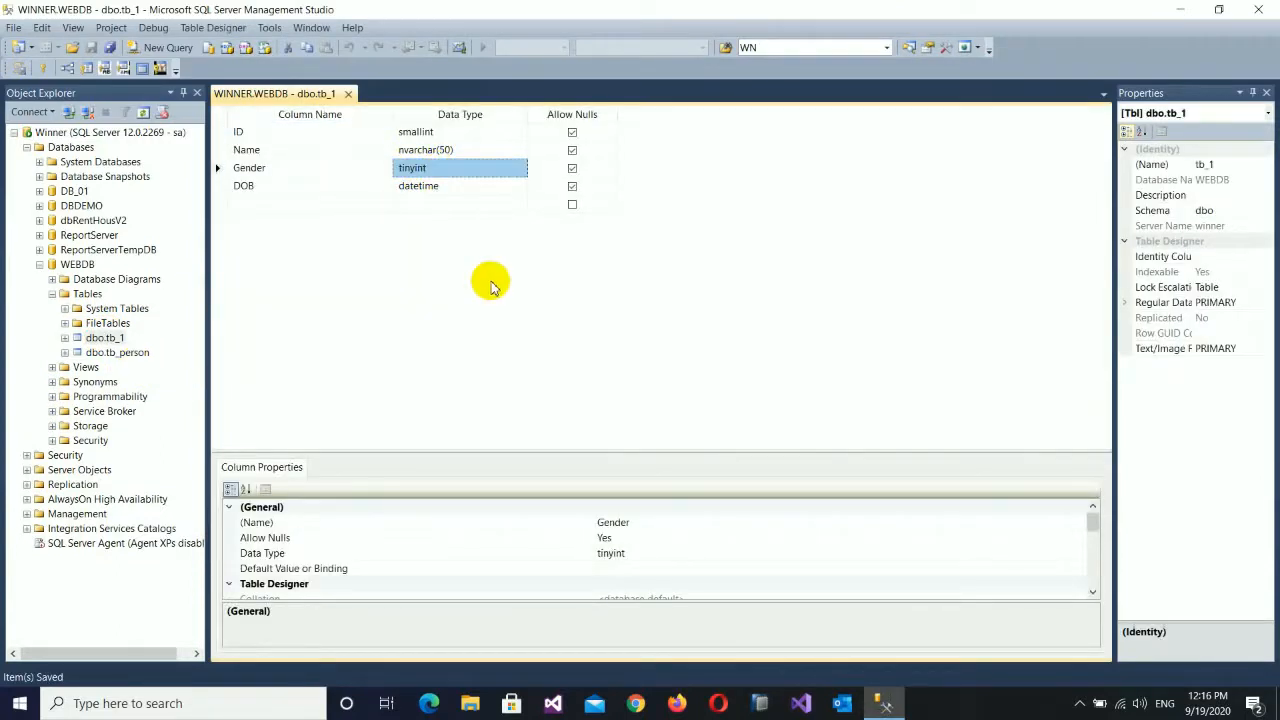
Turn off the Designers option "Prevent saving changes that require table re-creation" and apply the change.
{"action": "left_click", "coordinate": [272, 30]}
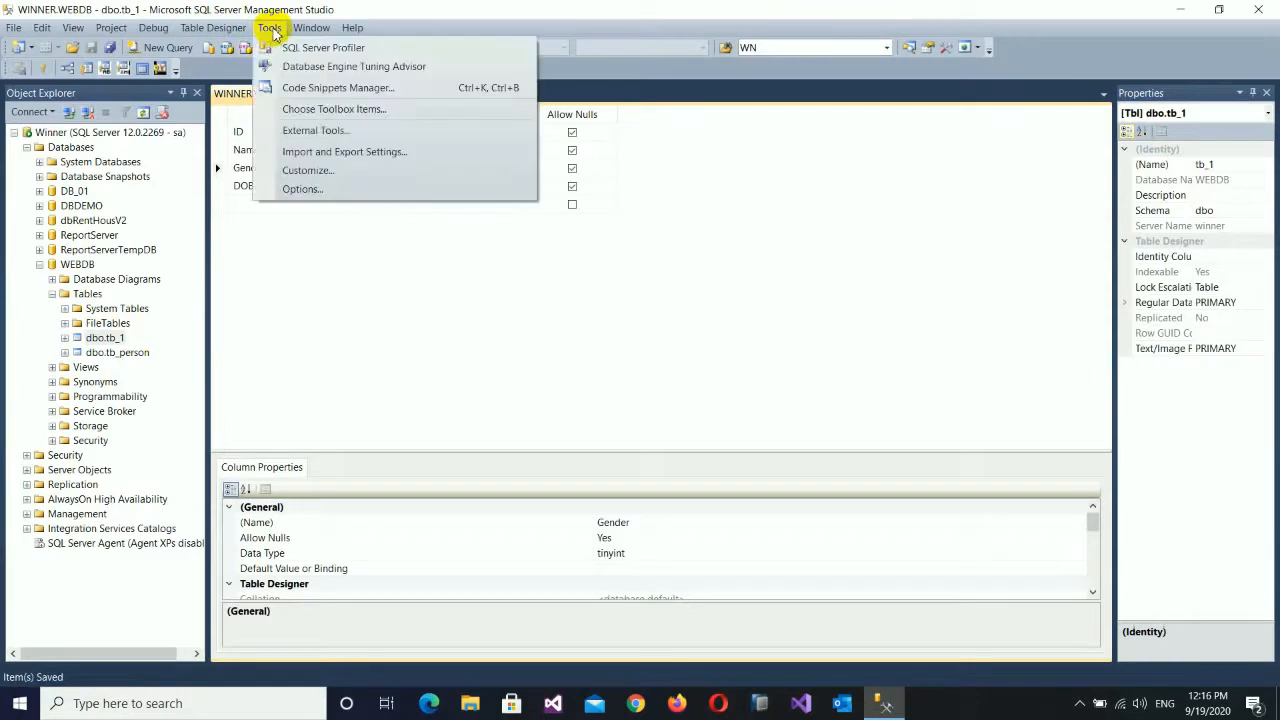
{"action": "left_click", "coordinate": [322, 190]}
{"action": "left_click_drag", "start_coordinate": [395, 174], "coordinate": [359, 103]}
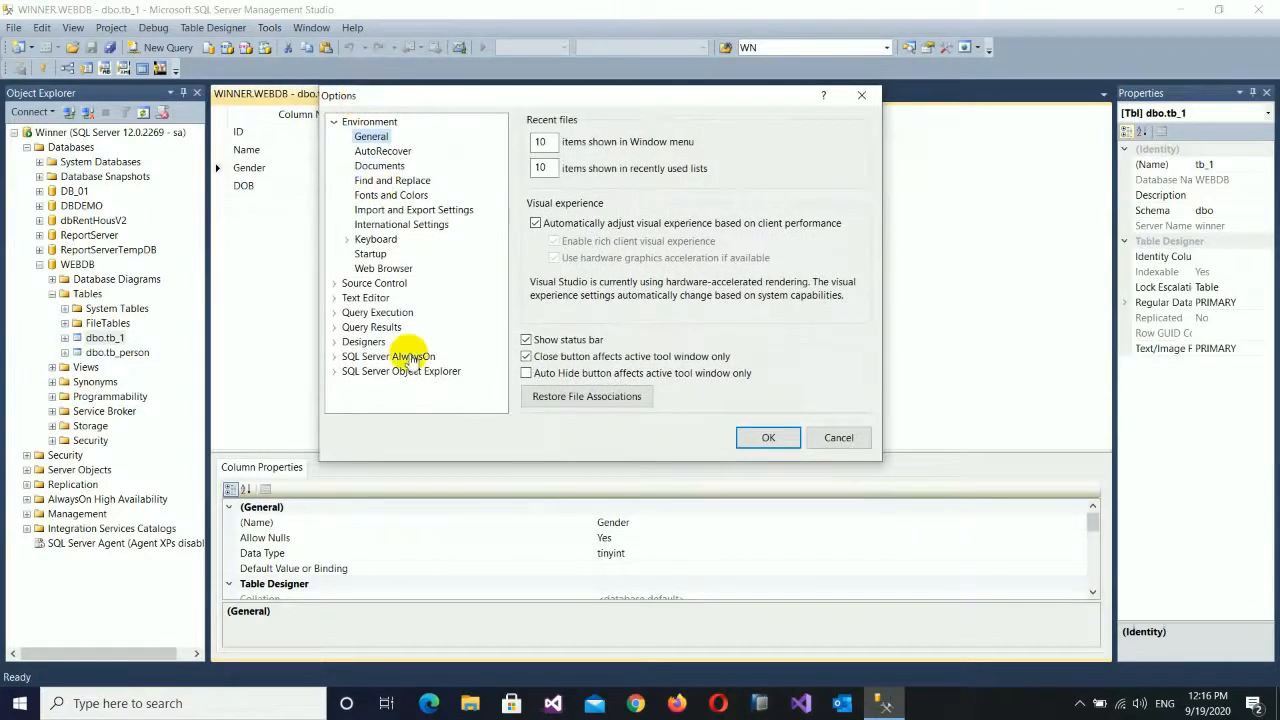
{"action": "left_click", "coordinate": [364, 342]}
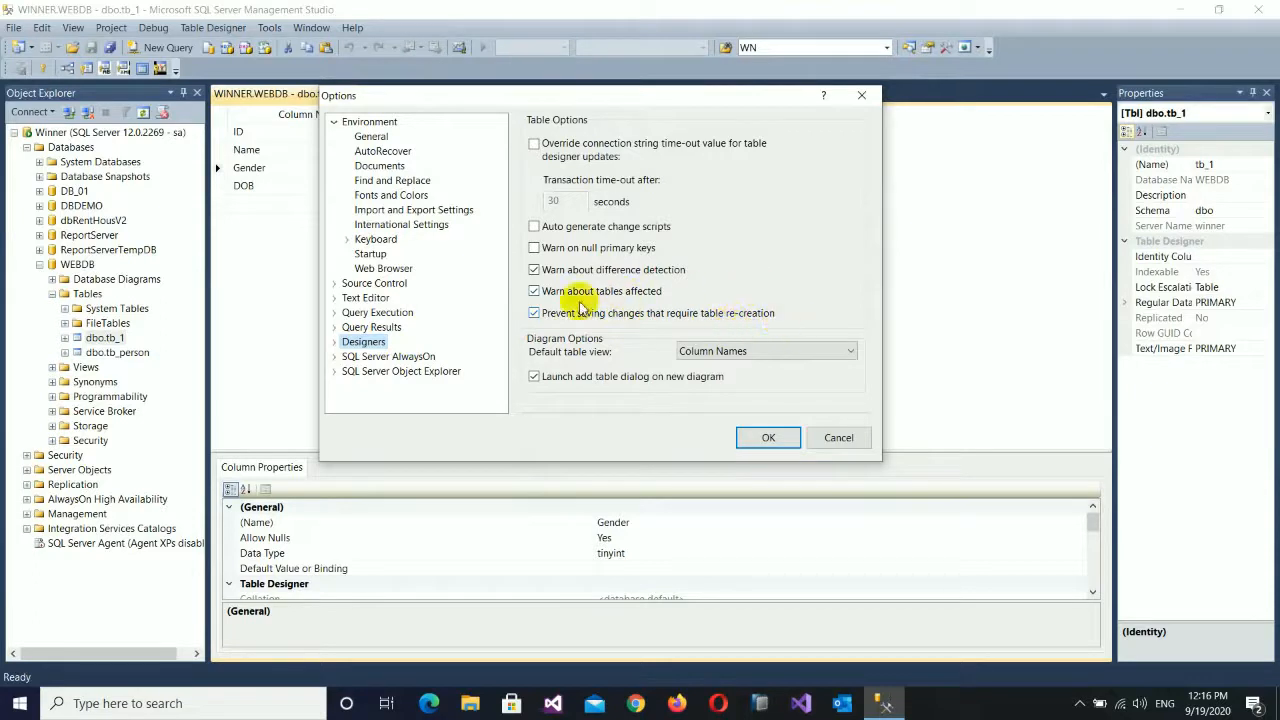
{"action": "left_click", "coordinate": [535, 314]}
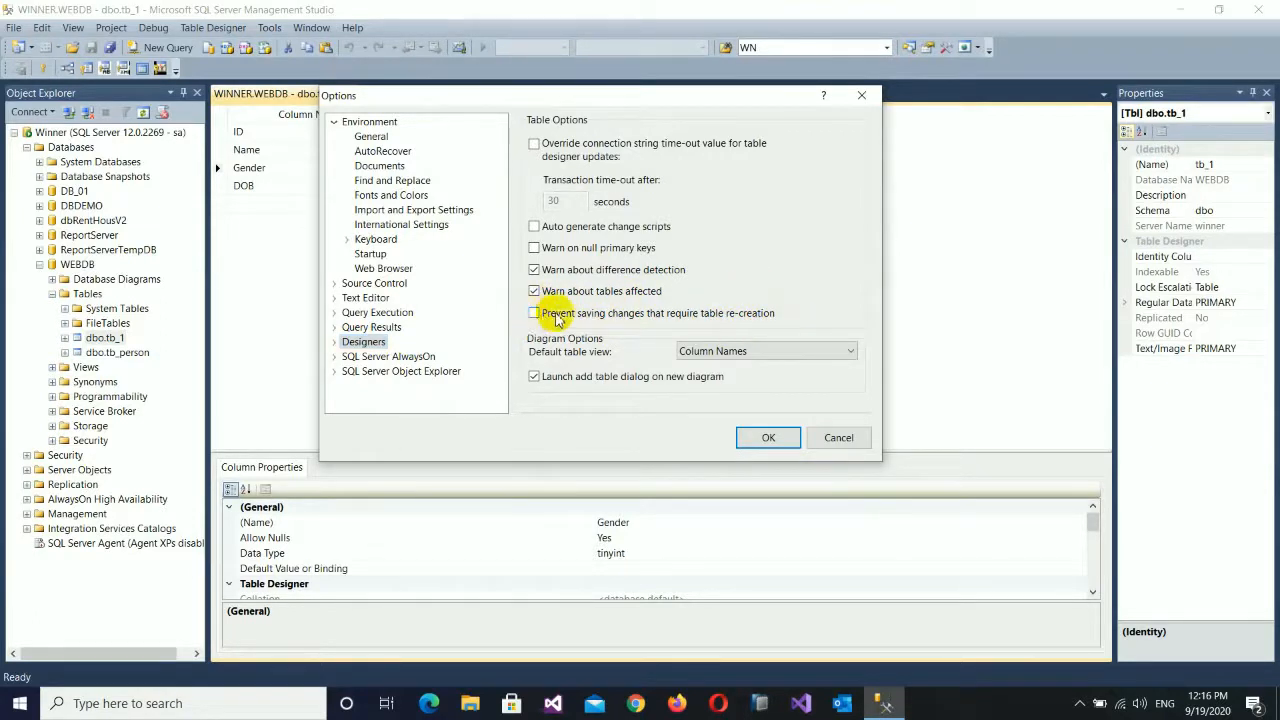
{"action": "left_click", "coordinate": [769, 438]}
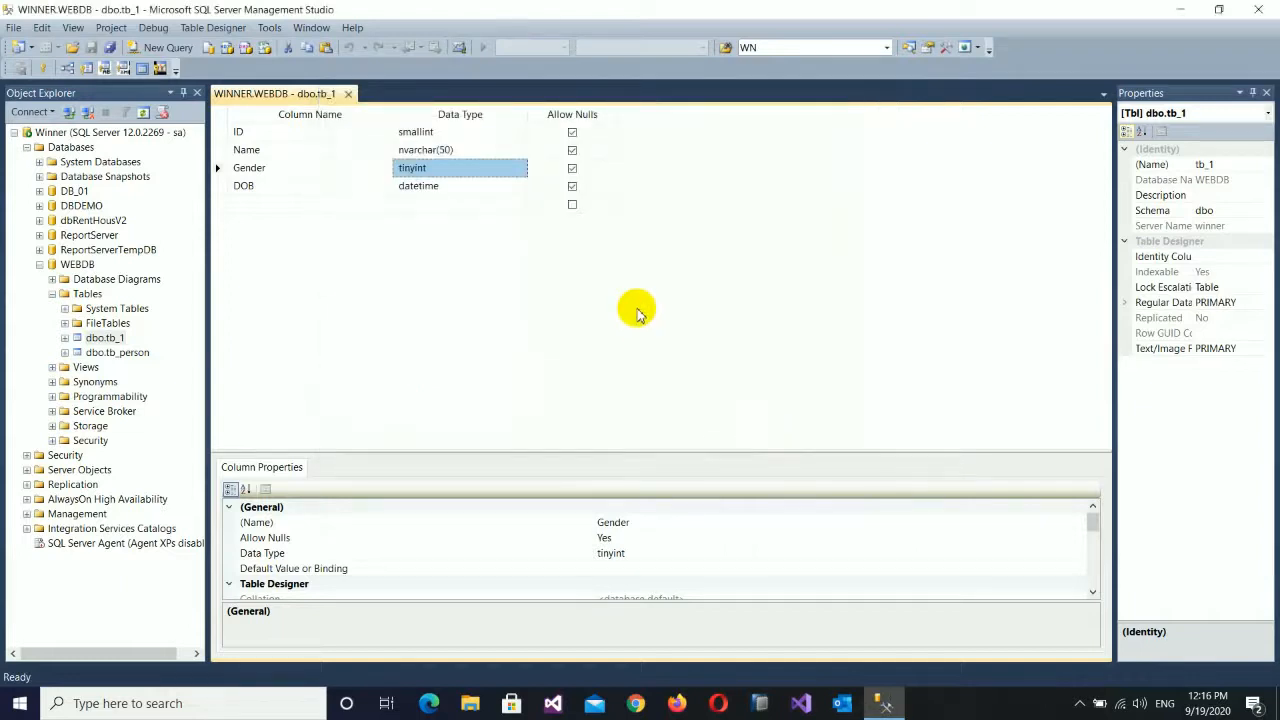
Set the Gender column's data type to varchar(50) in tb_1.
{"action": "left_click", "coordinate": [449, 170]}
{"action": "left_click", "coordinate": [519, 168]}
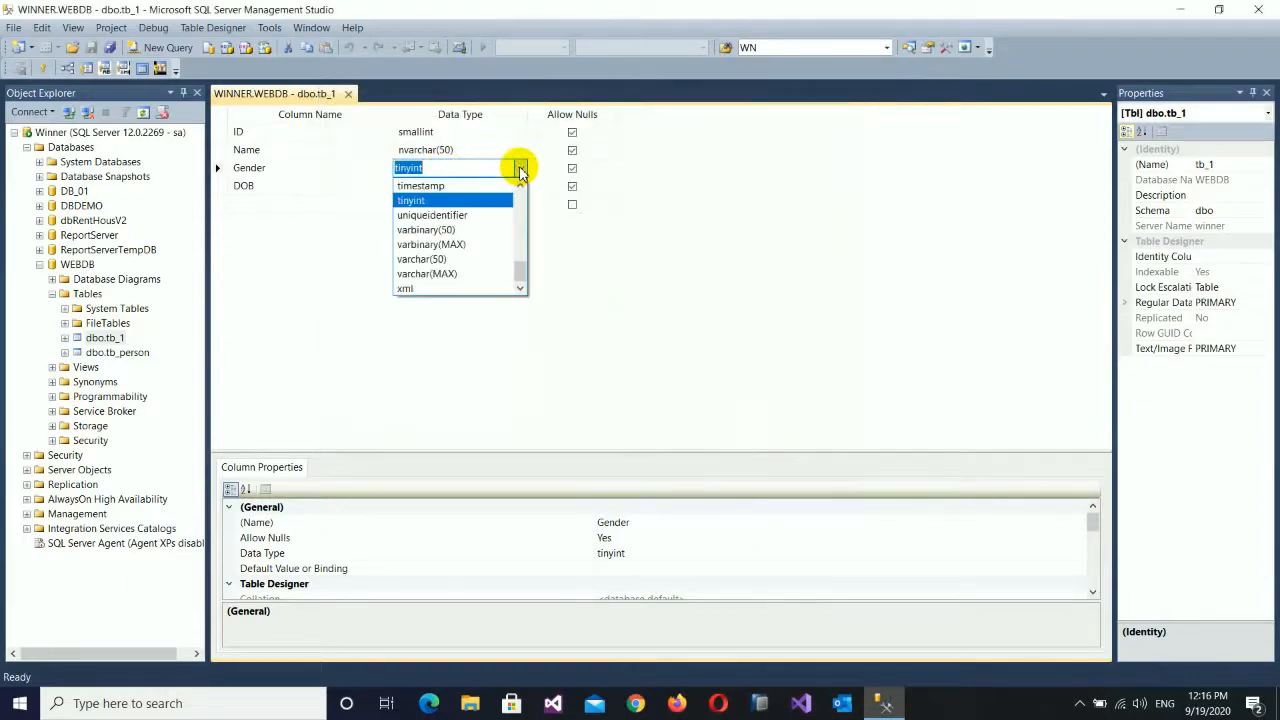
{"action": "left_click", "coordinate": [430, 259]}
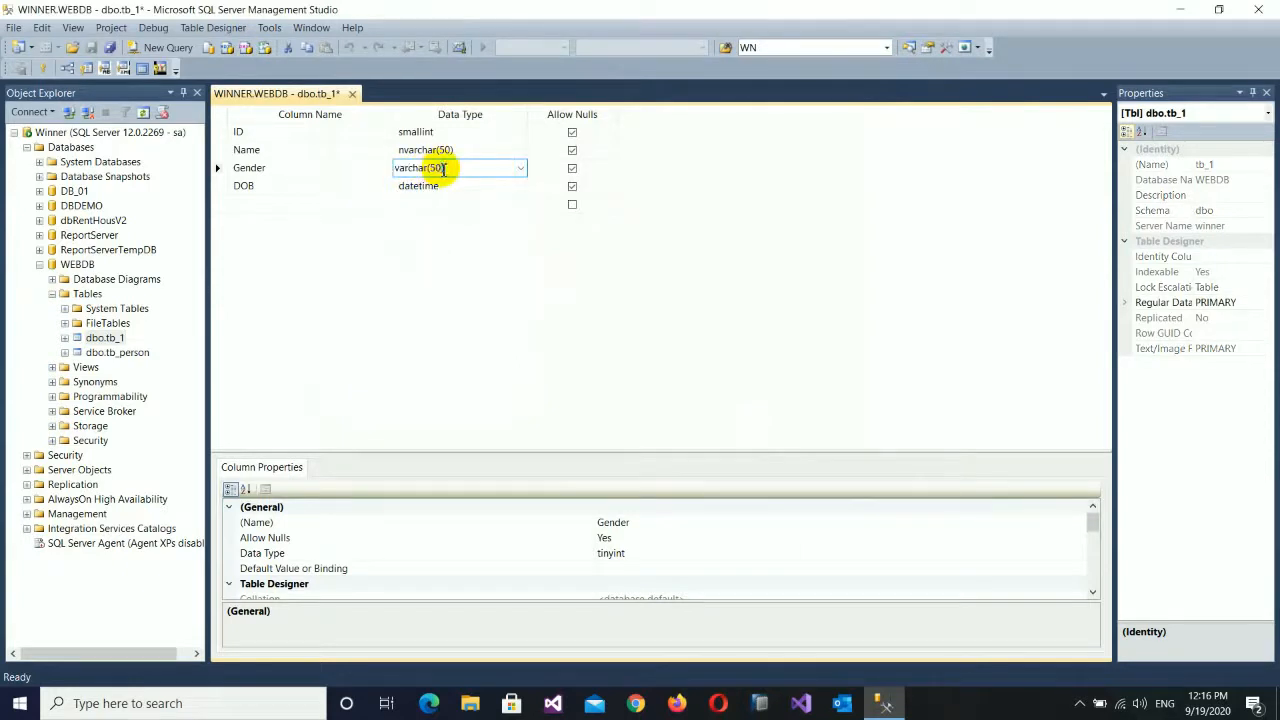
{"action": "left_click", "coordinate": [474, 277]}
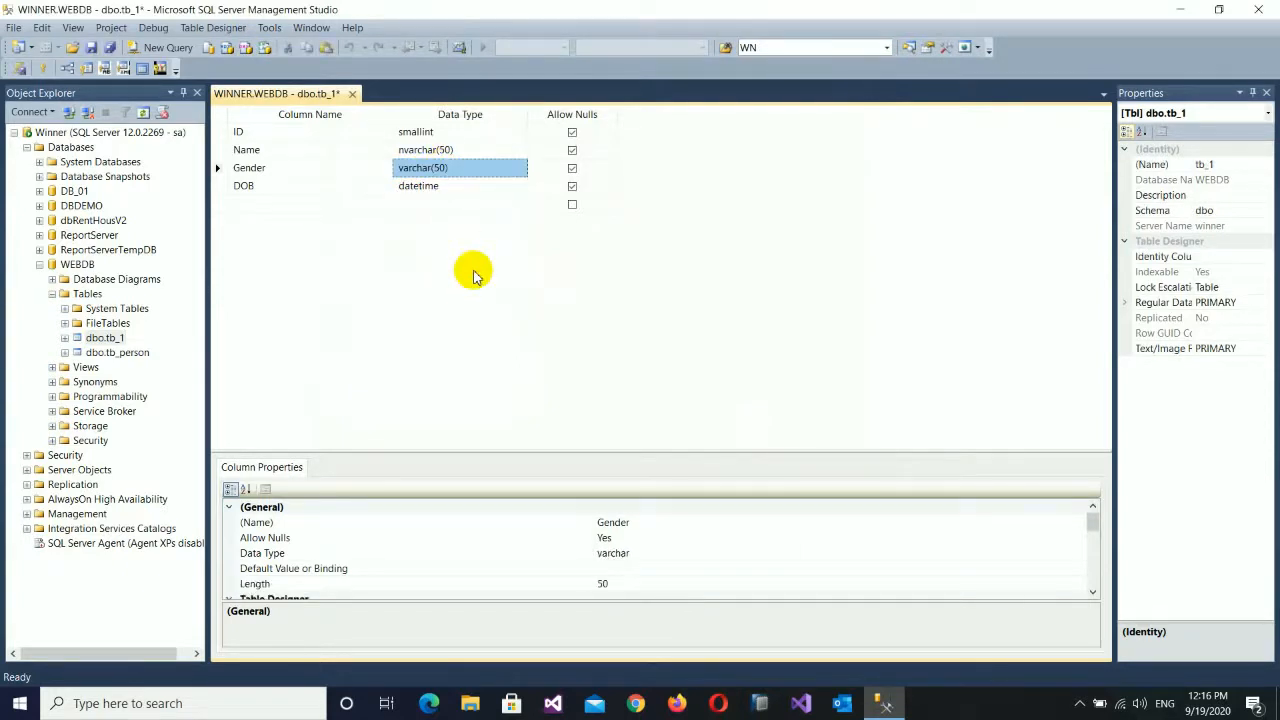
Set the Gender column's data type to char(1) and save the tb_1 design.
{"action": "left_click", "coordinate": [445, 172]}
{"action": "key", "text": "BackSpace"}
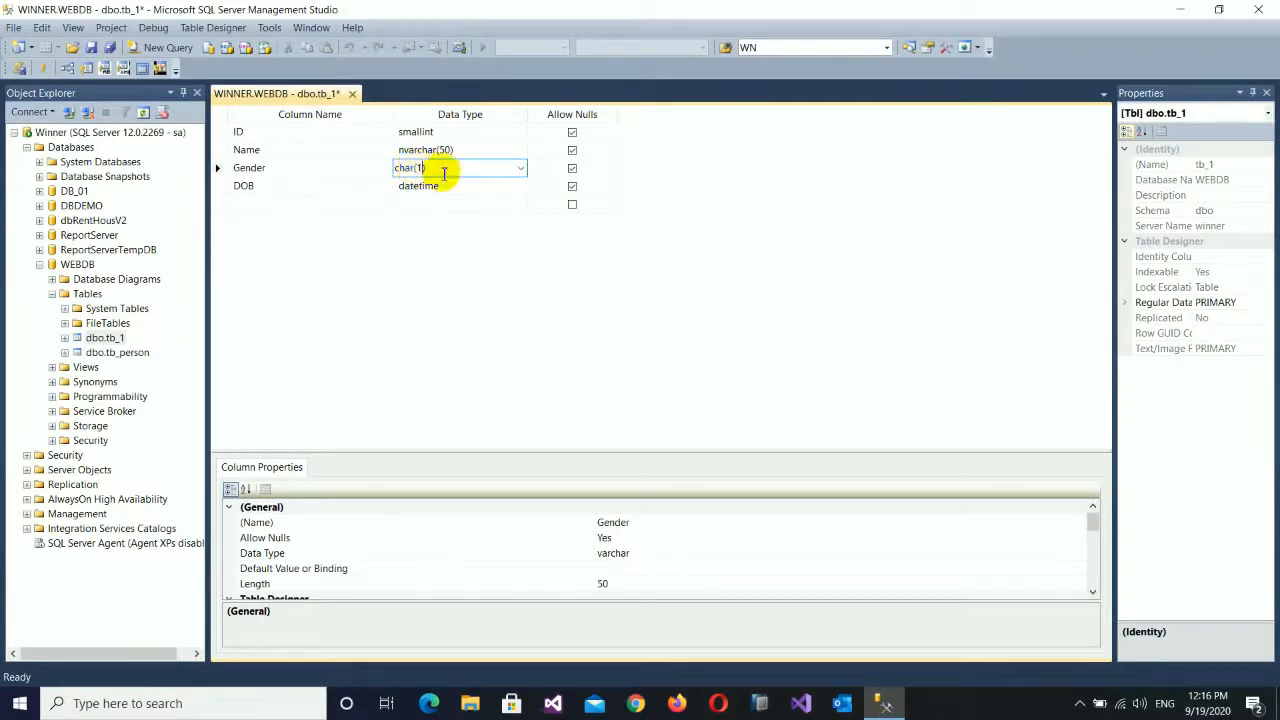
{"action": "key", "text": "Down"}
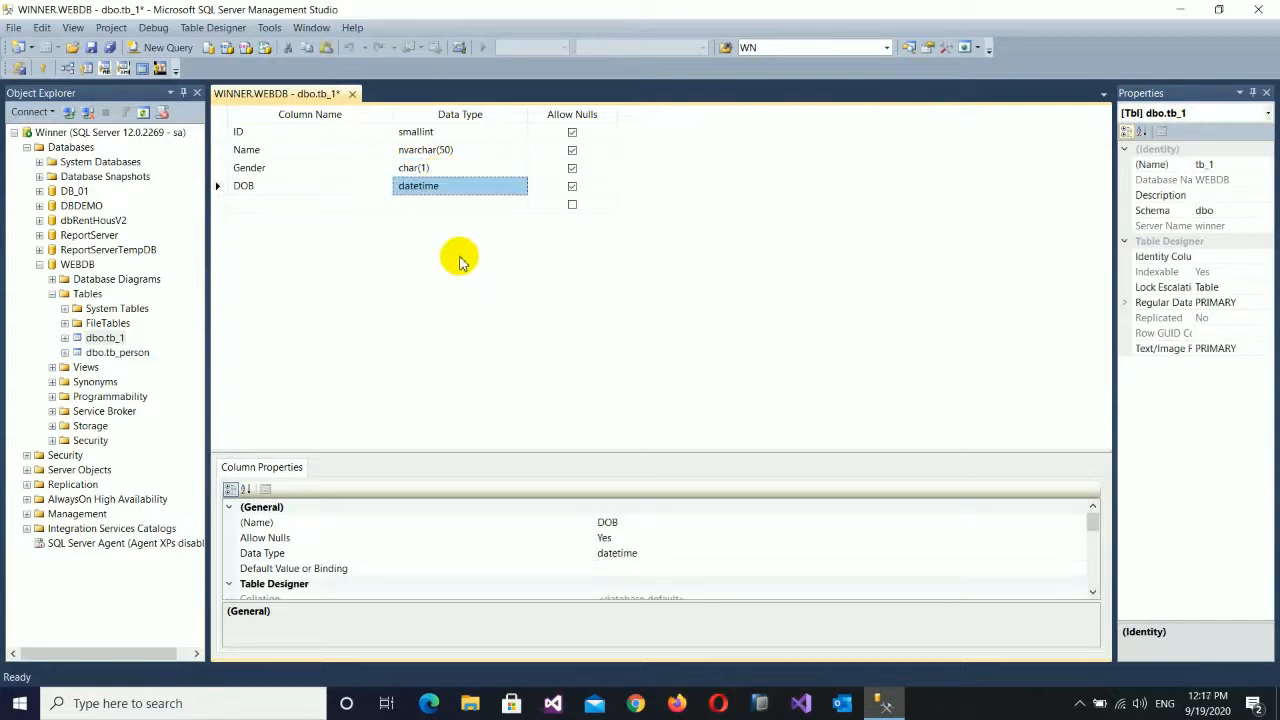
{"action": "key", "text": "ctrl+s"}
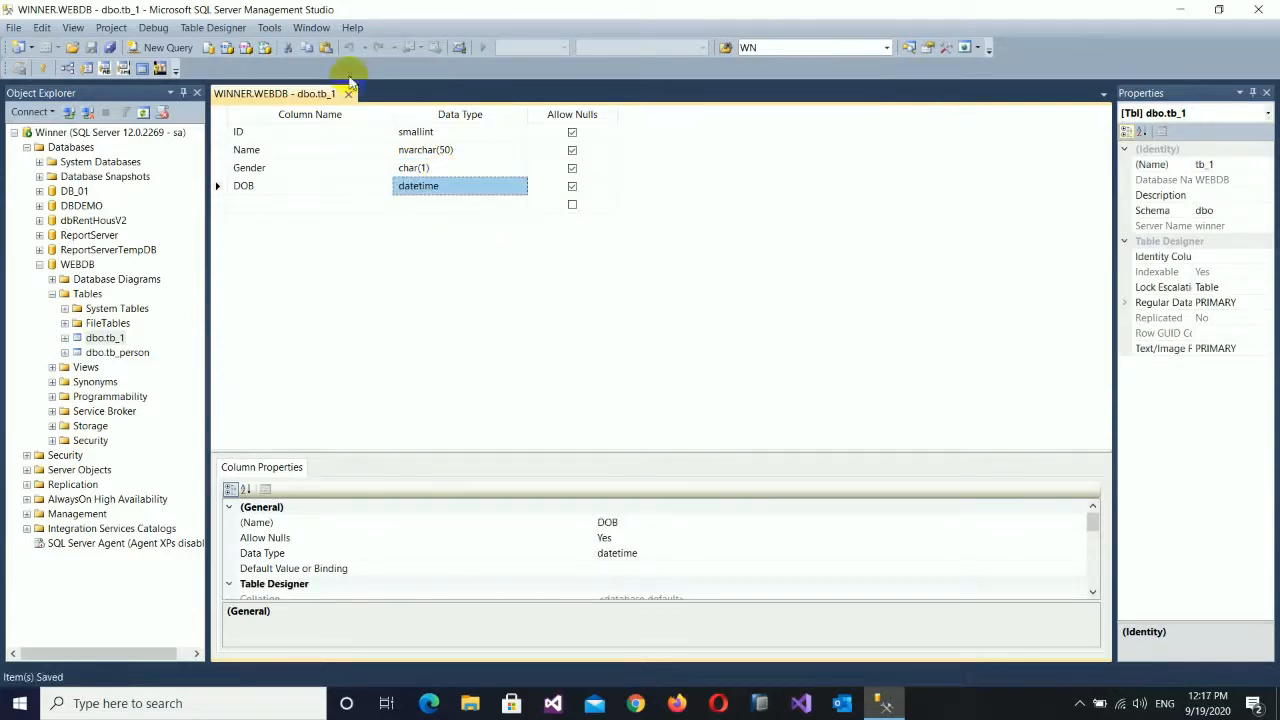
Close tb_1 and reopen it in design view to check the Gender column's saved data type.
{"action": "left_click", "coordinate": [350, 94]}
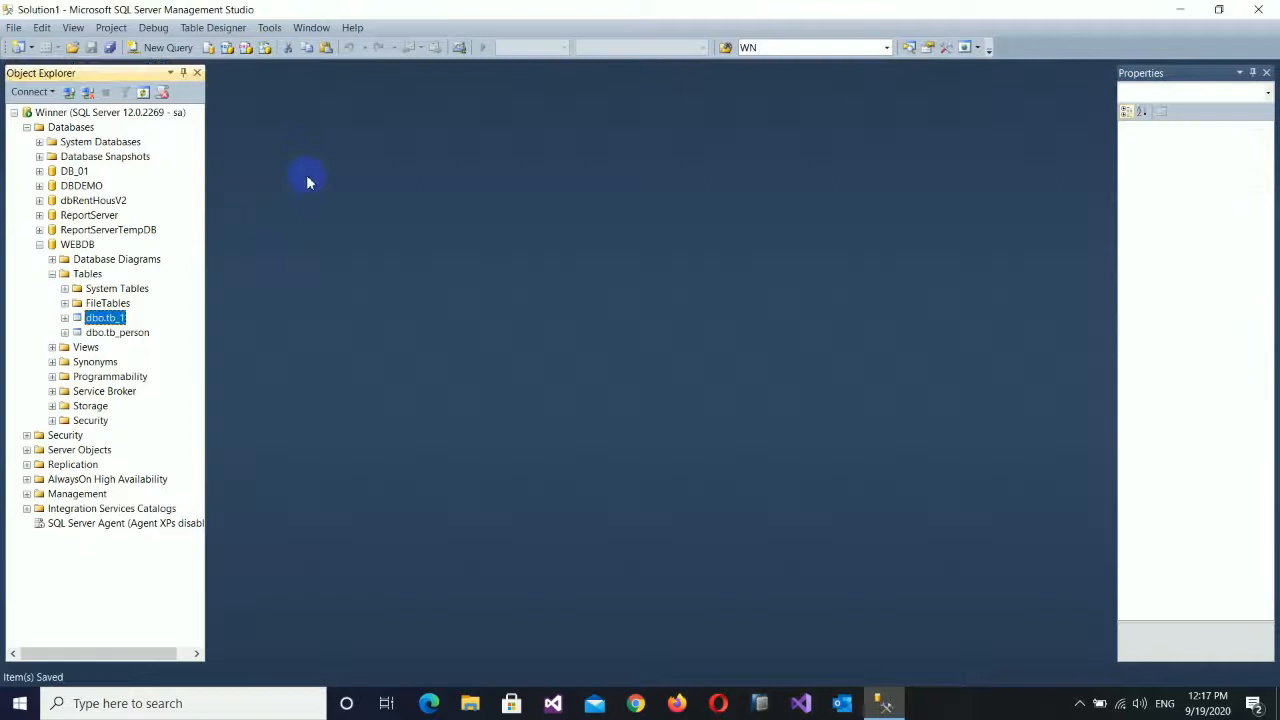
{"action": "right_click", "coordinate": [107, 319]}
{"action": "left_click", "coordinate": [150, 340]}
{"action": "left_click", "coordinate": [448, 172]}
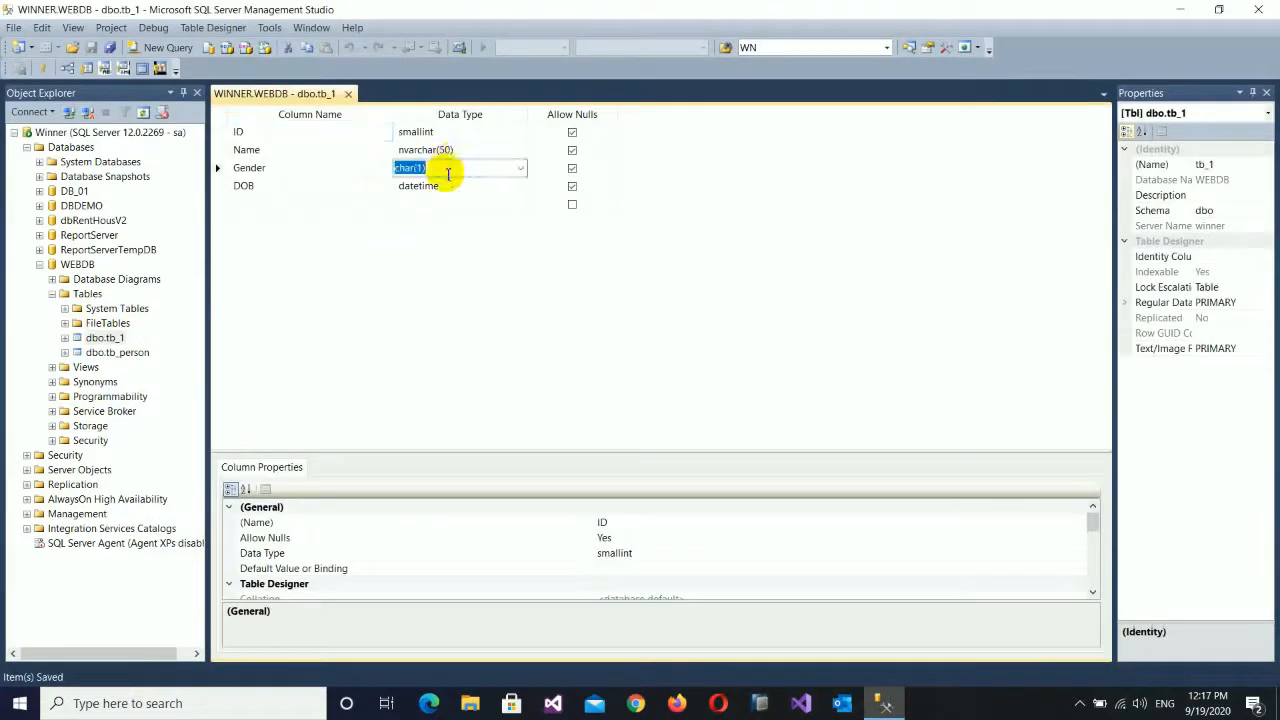
Set the DOB column's data type to float and save the table design.
{"action": "left_click", "coordinate": [500, 188]}
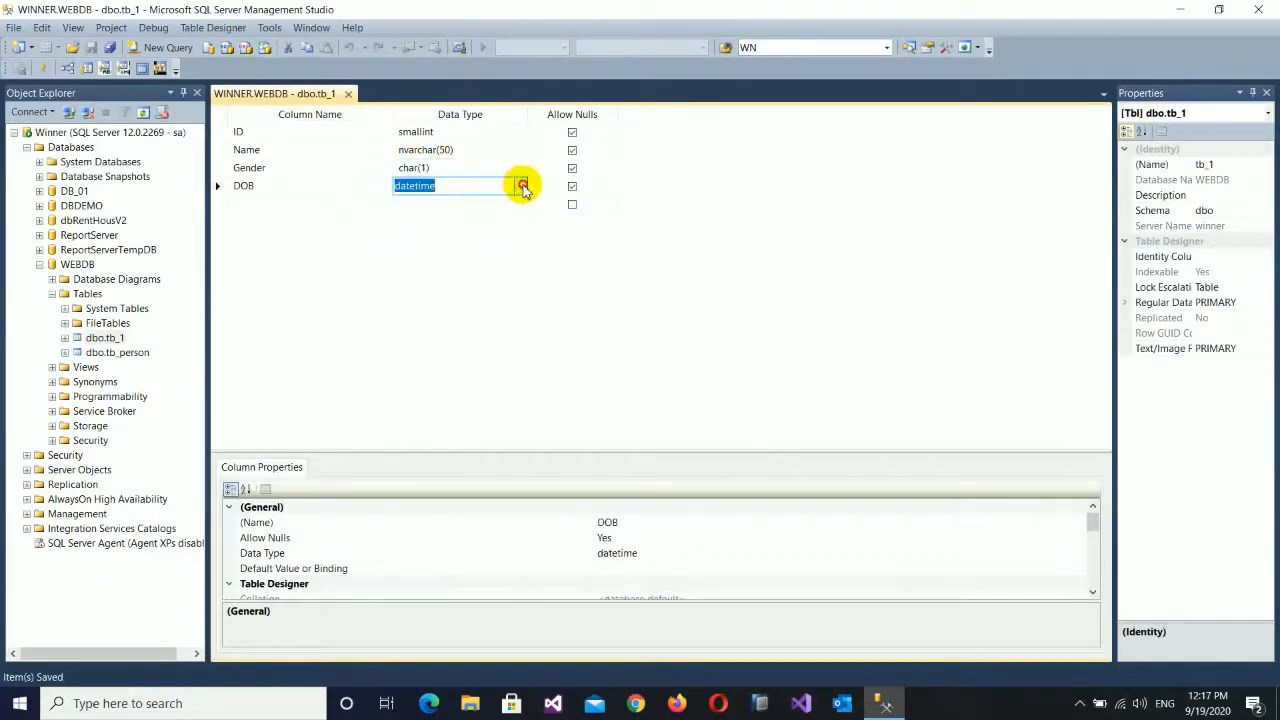
{"action": "left_click", "coordinate": [520, 186]}
{"action": "left_click", "coordinate": [417, 264]}
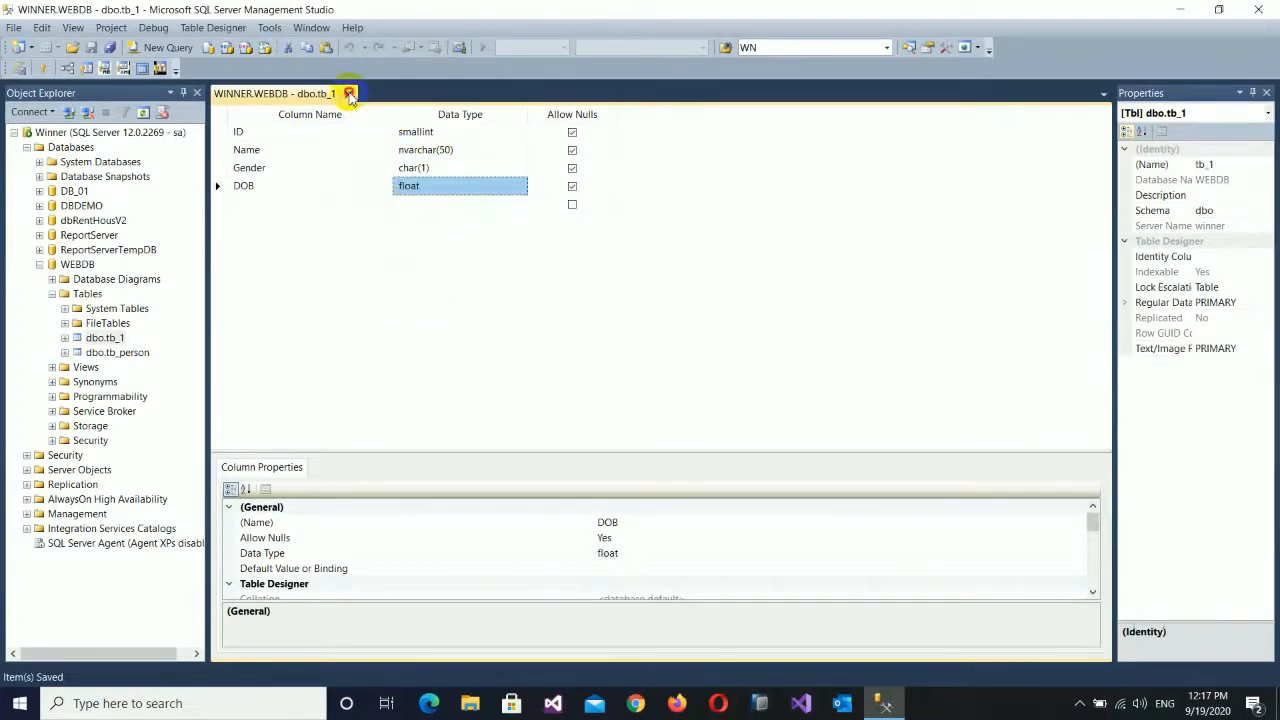
Close tb_1 and reopen it in design view to check the DOB column's saved data type.
{"action": "left_click", "coordinate": [349, 94]}
{"action": "right_click", "coordinate": [104, 328]}
{"action": "right_click", "coordinate": [100, 317]}
{"action": "left_click", "coordinate": [125, 340]}
{"action": "left_click", "coordinate": [432, 188]}
{"action": "left_click", "coordinate": [592, 316]}
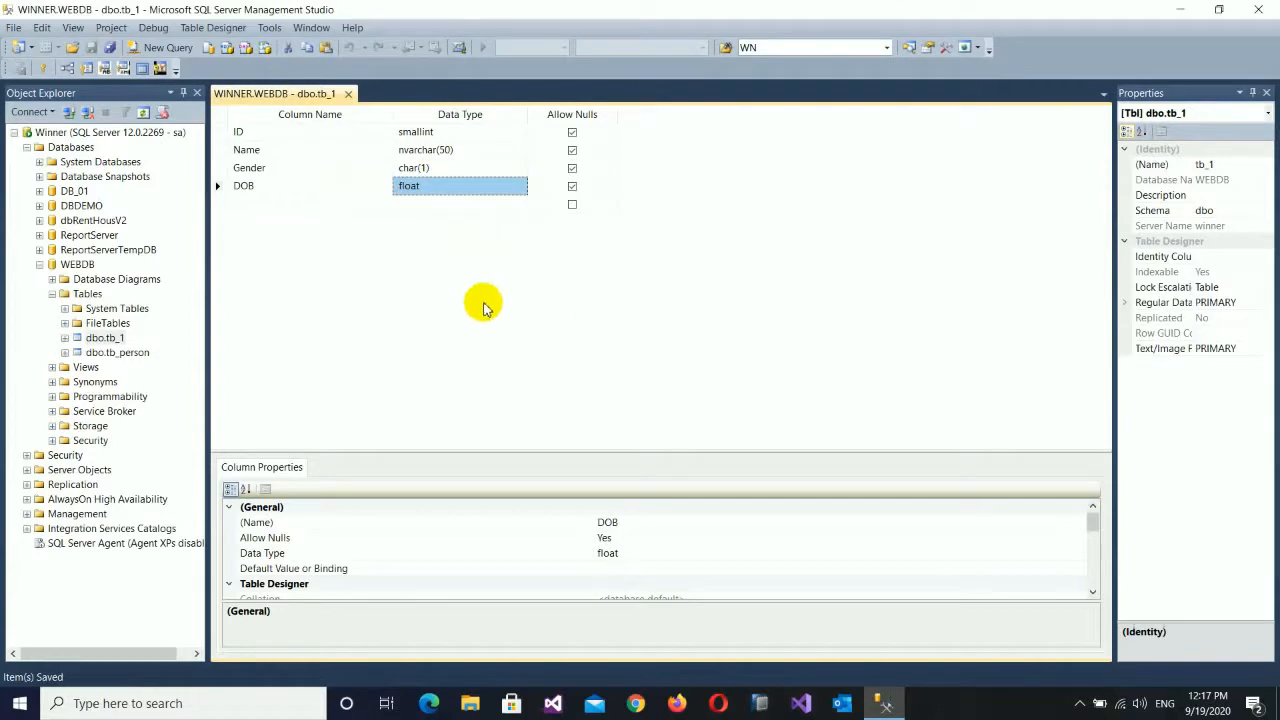
Turn the Designers option "Prevent saving changes that require table re-creation" back on and apply it.
{"action": "left_click", "coordinate": [269, 27]}
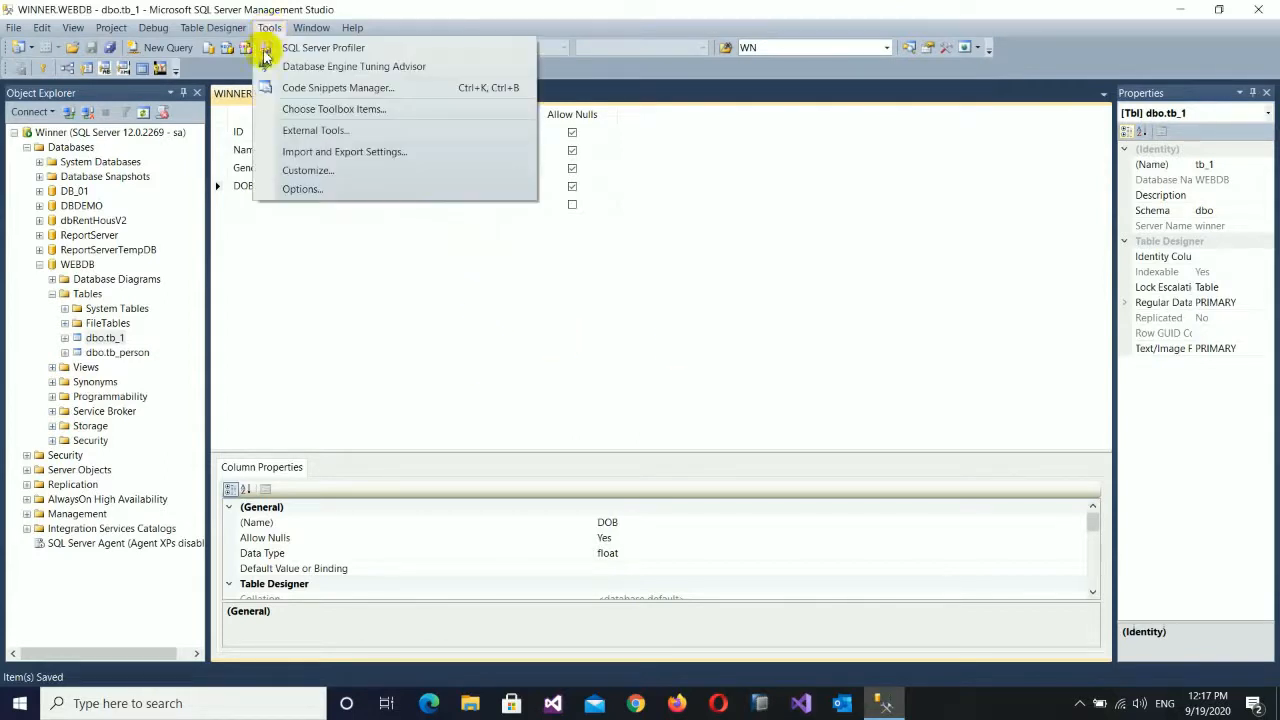
{"action": "left_click", "coordinate": [265, 189]}
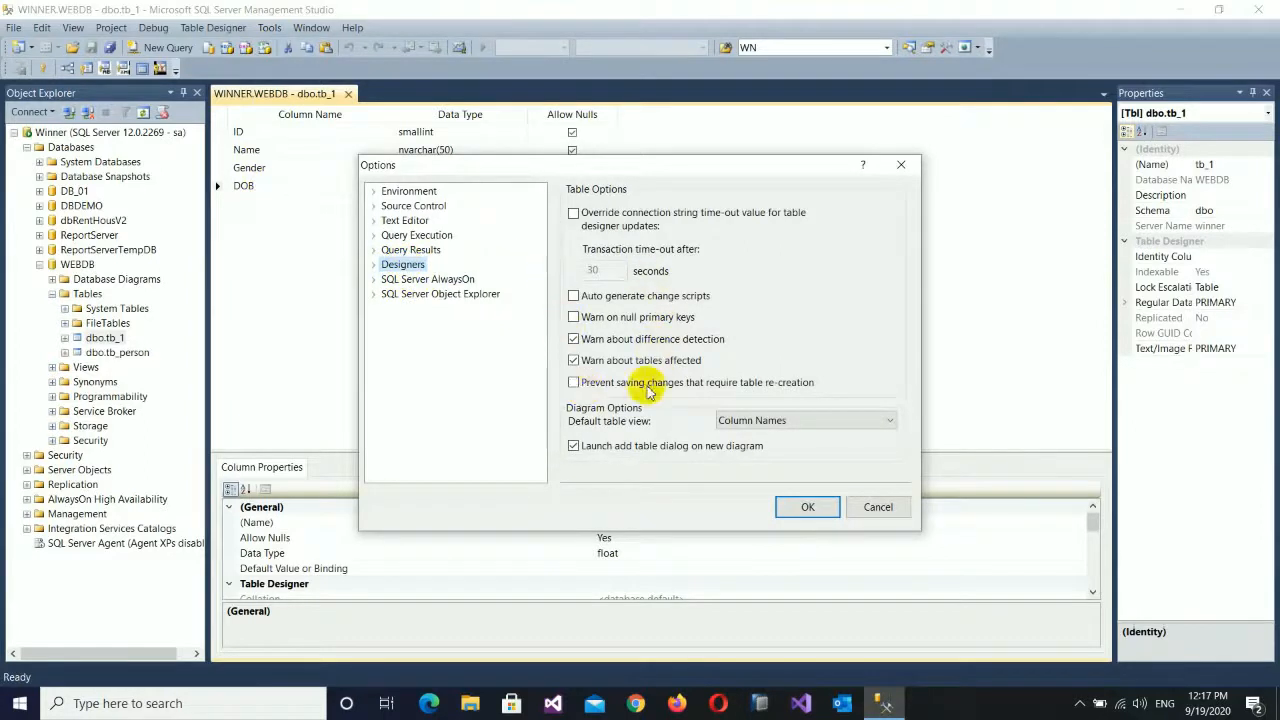
{"action": "left_click", "coordinate": [807, 507]}
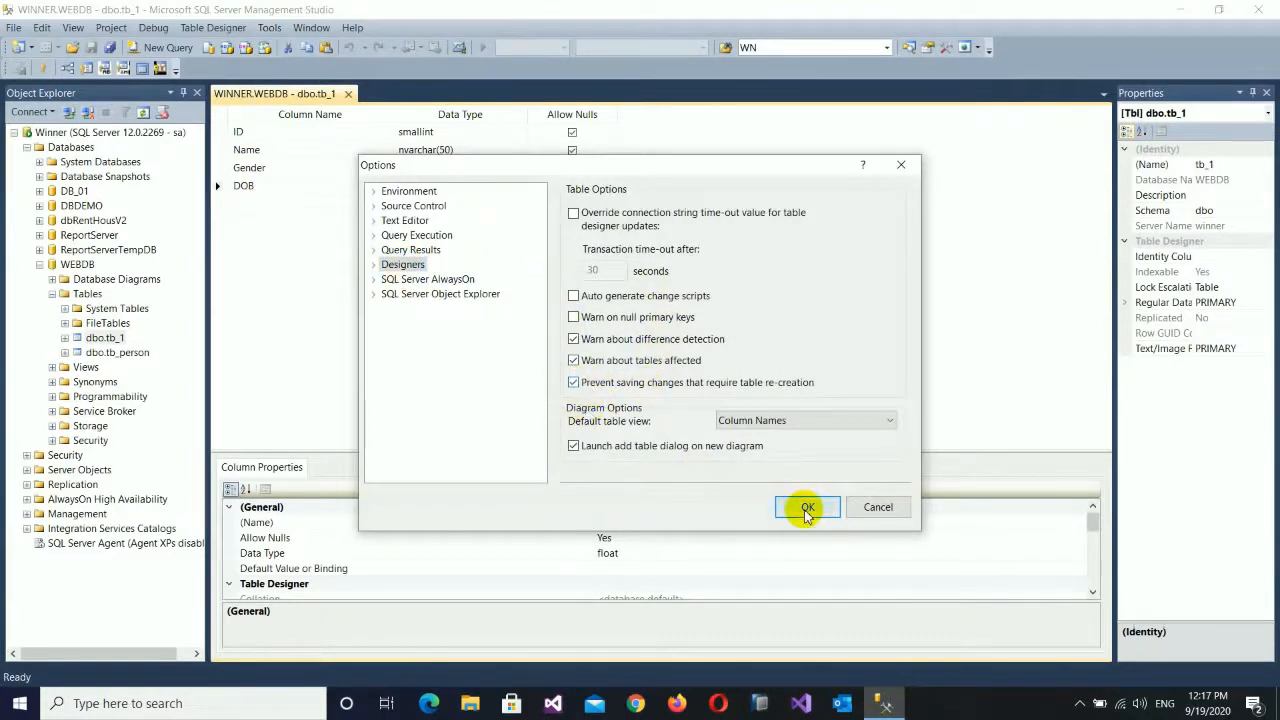
Try to save the DOB column with data type varbinary(50), dismissing the save dialogs.
{"action": "left_click", "coordinate": [432, 187]}
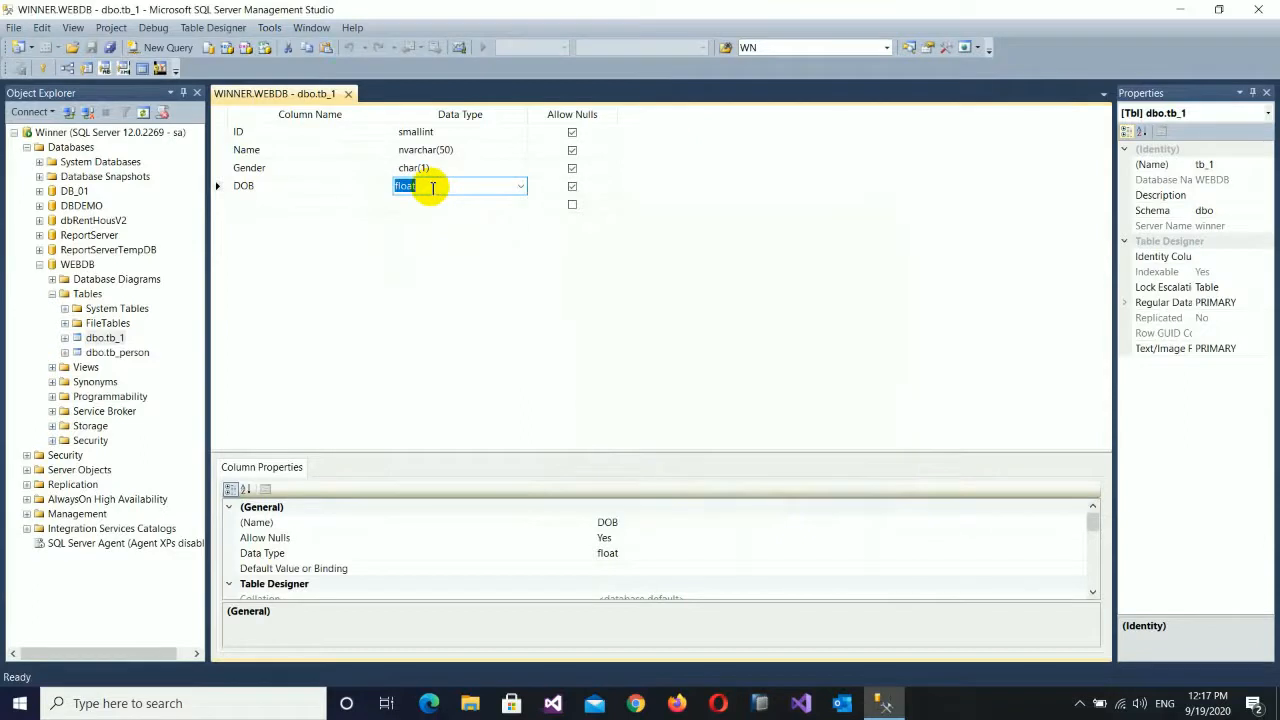
{"action": "type", "text": "varbinary(50)"}
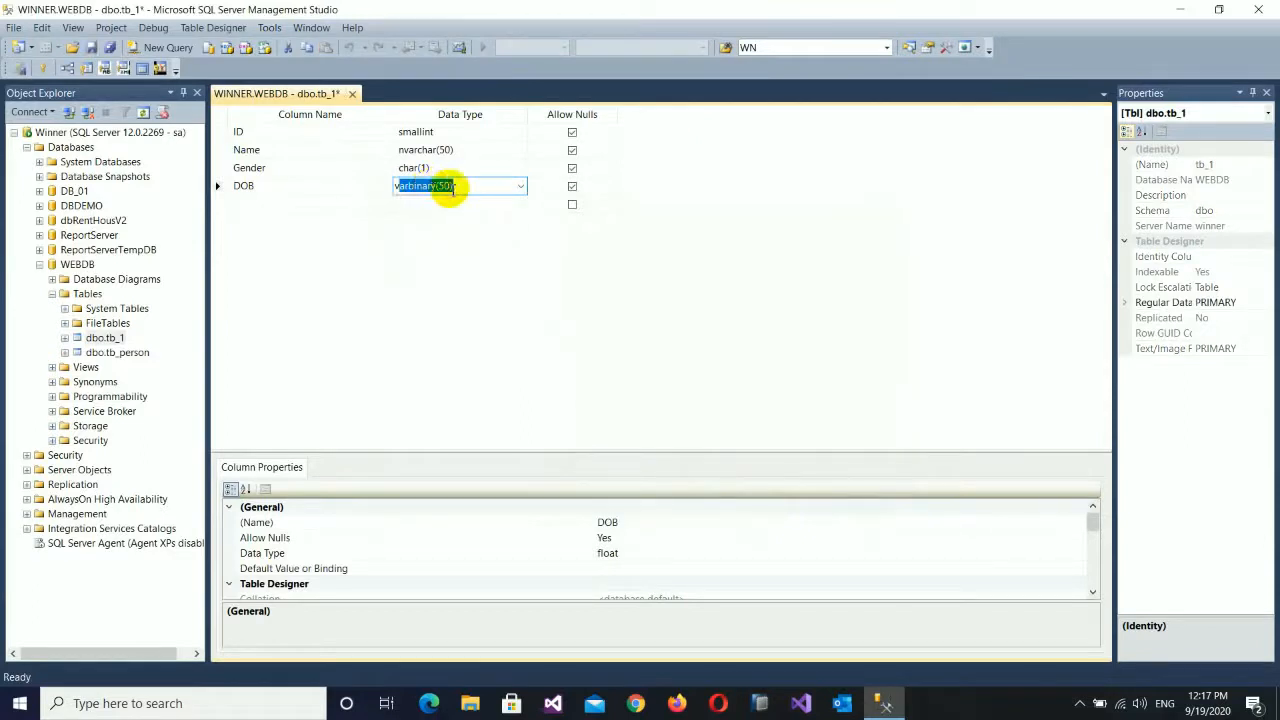
{"action": "key", "text": "Tab"}
{"action": "key", "text": "ctrl+s"}
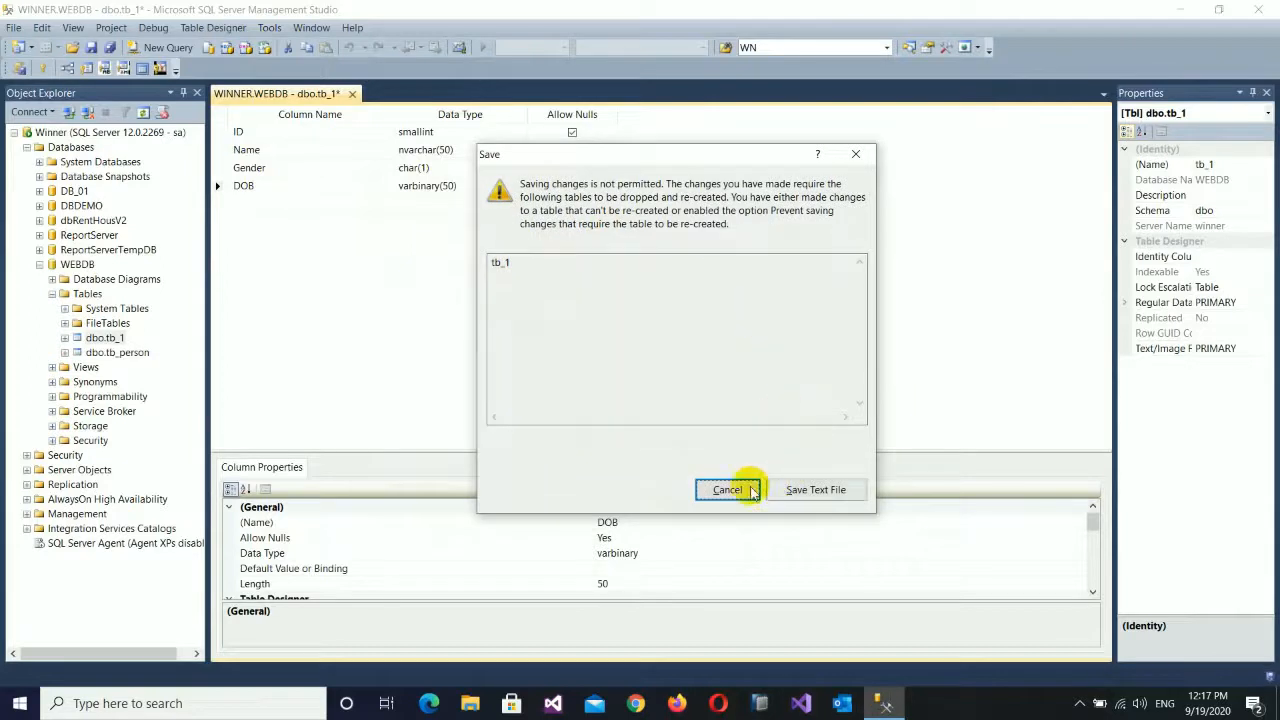
{"action": "left_click", "coordinate": [731, 494]}
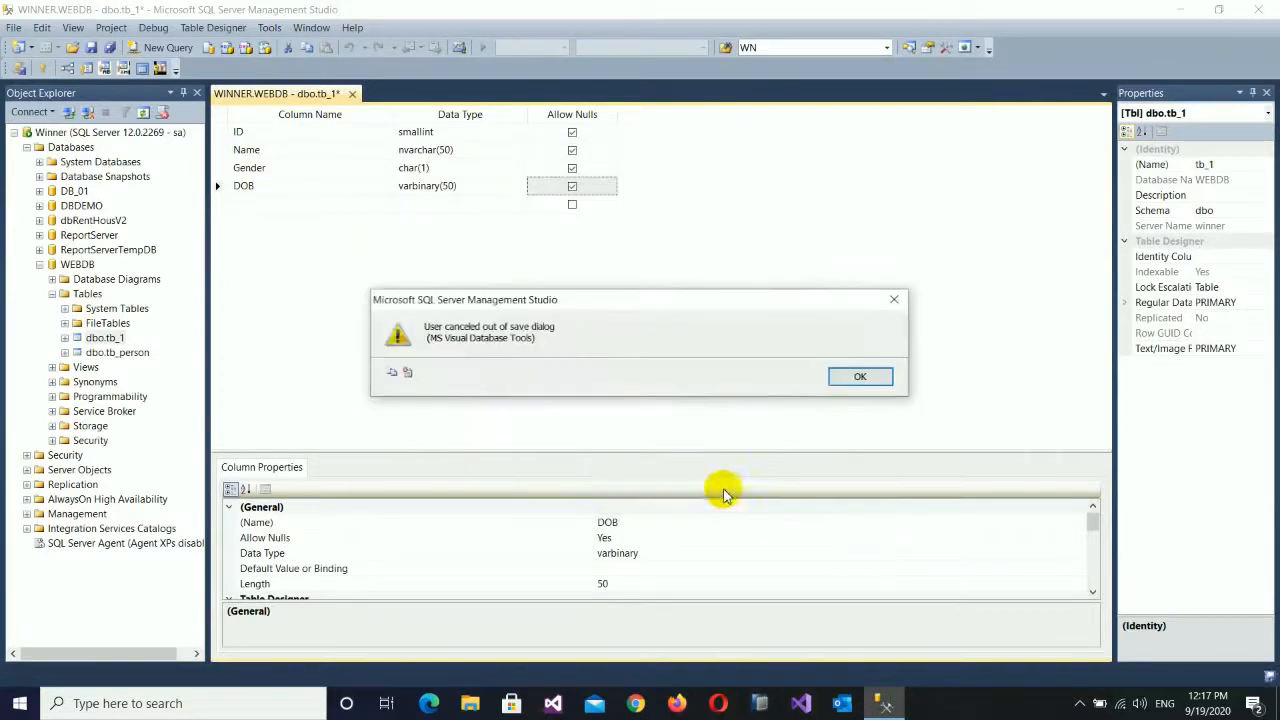
{"action": "left_click", "coordinate": [853, 374]}
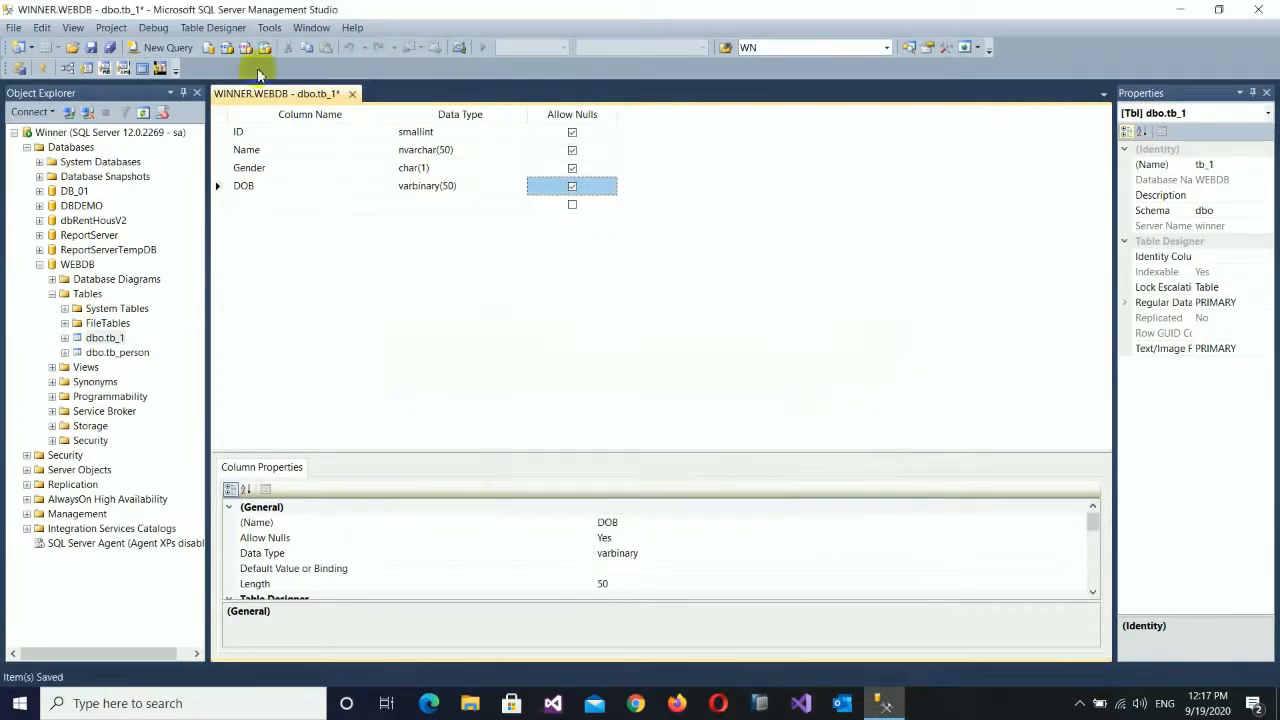
Disable "Prevent saving changes that require table re-creation" again in the Designers options.
{"action": "left_click", "coordinate": [270, 27]}
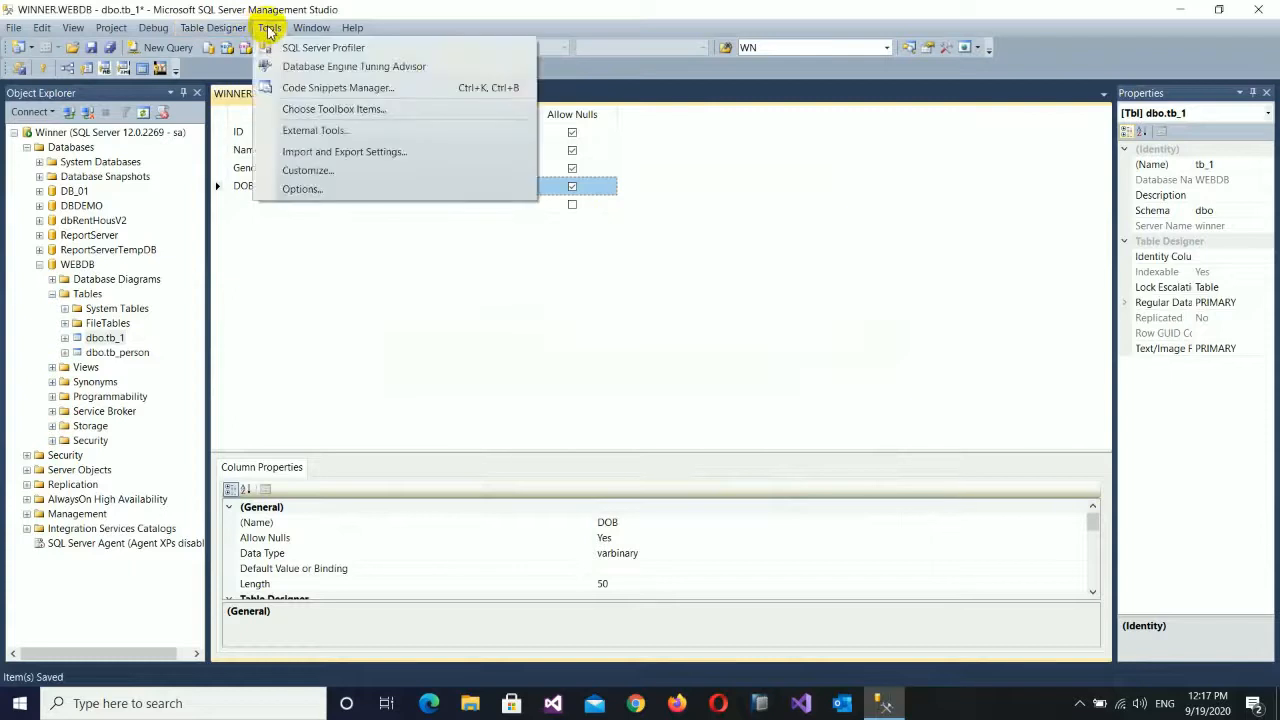
{"action": "left_click", "coordinate": [301, 189]}
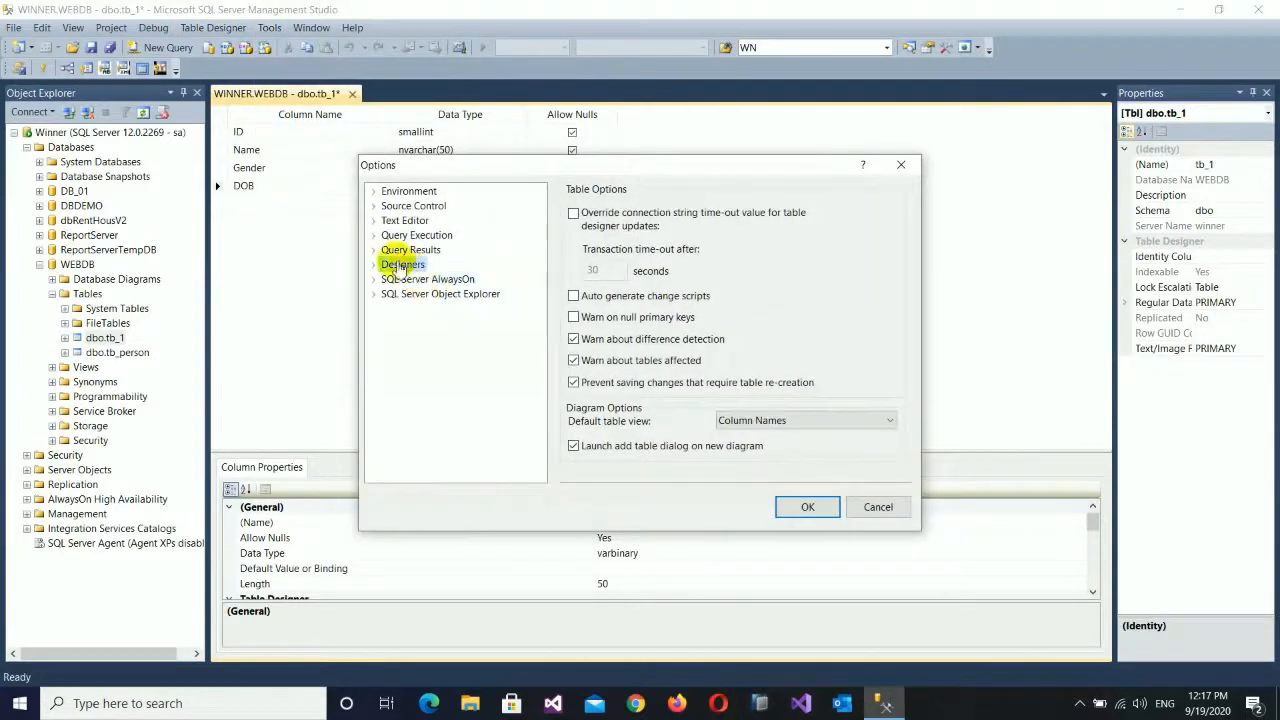
{"action": "left_click", "coordinate": [573, 383]}
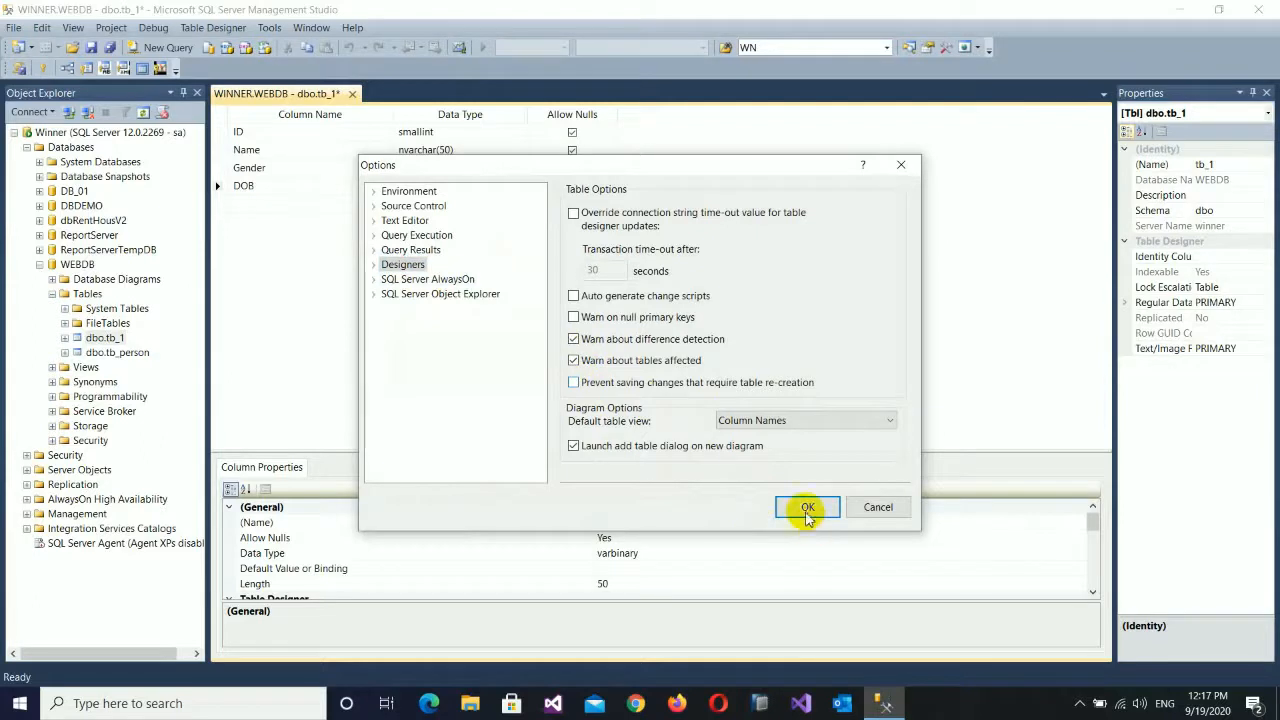
{"action": "left_click", "coordinate": [806, 507]}
Set the DOB column's data type to date and save the tb_1 design.
{"action": "left_click", "coordinate": [499, 186]}
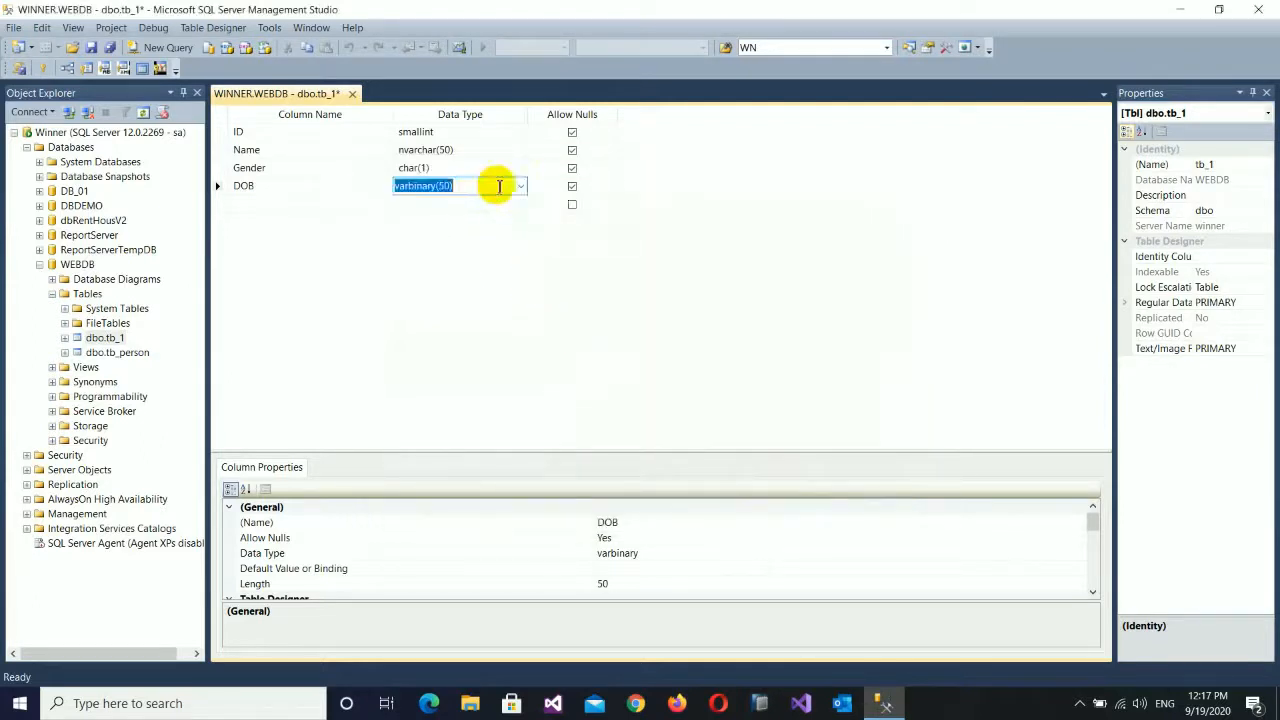
{"action": "left_click", "coordinate": [519, 188]}
{"action": "type", "text": "sd"}
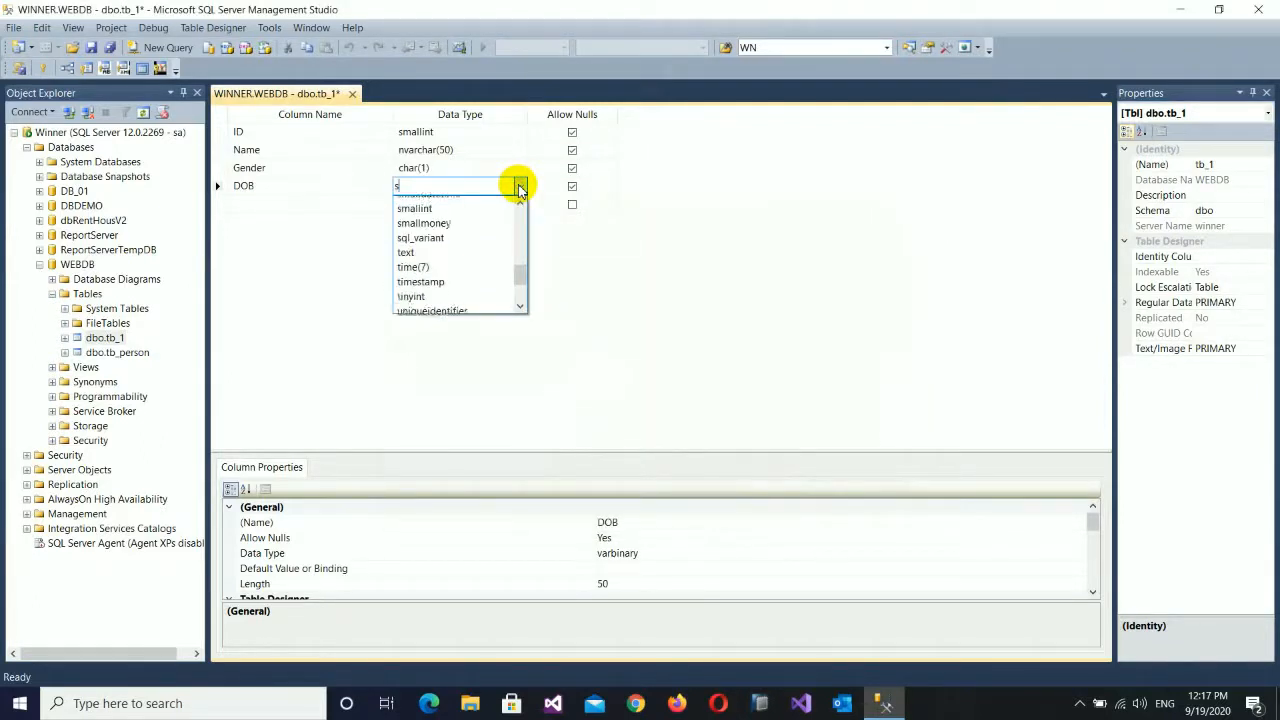
{"action": "key", "text": "BackSpace"}
{"action": "key", "text": "BackSpace"}
{"action": "type", "text": "date"}
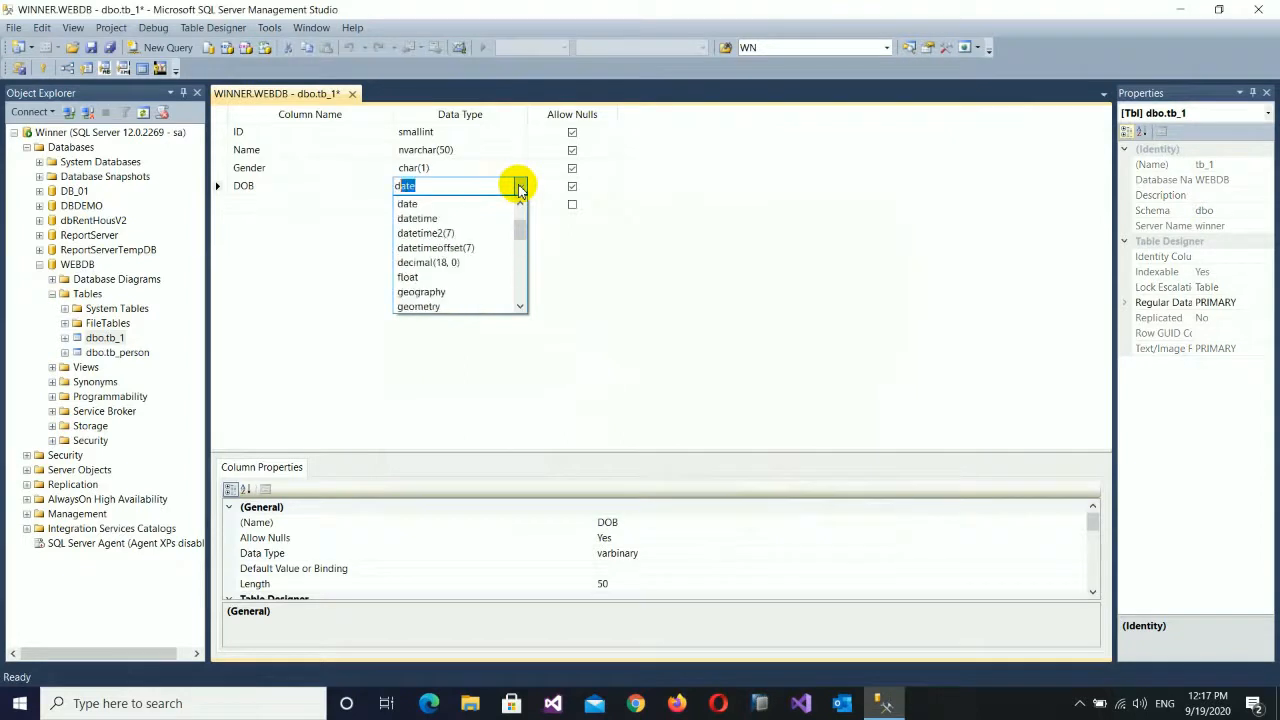
{"action": "left_click", "coordinate": [439, 206]}
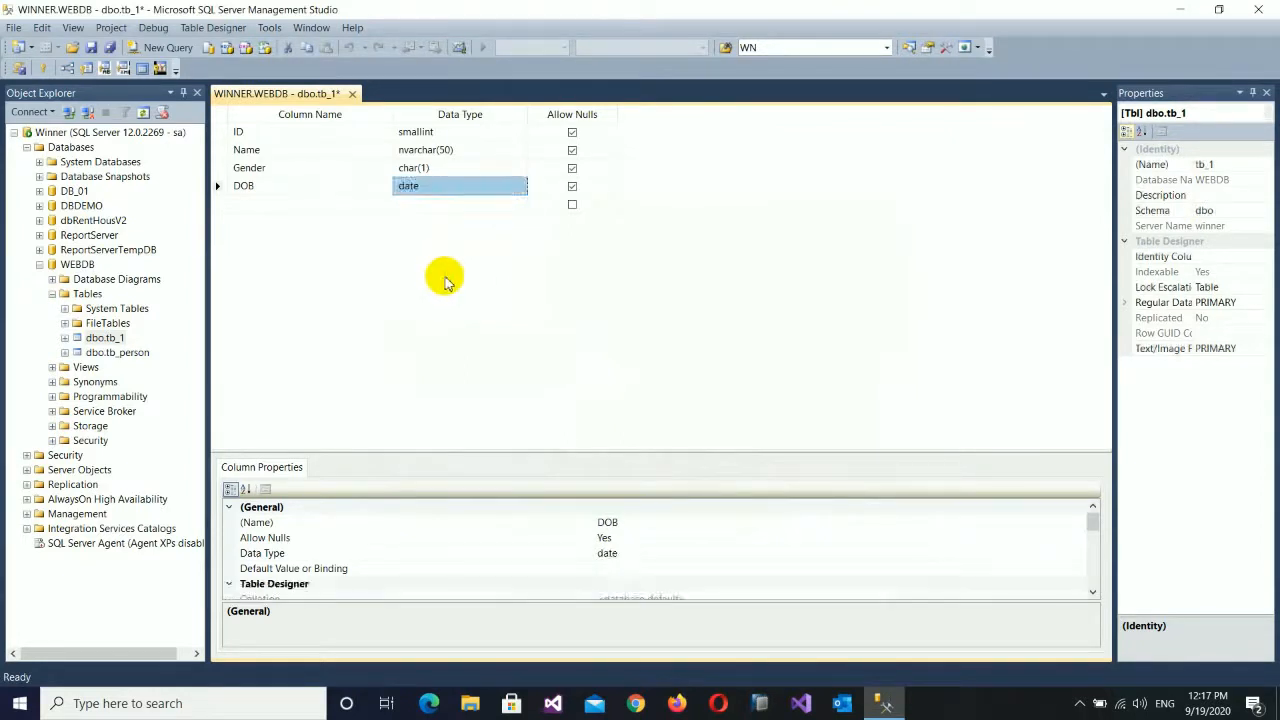
{"action": "key", "text": "ctrl+s"}
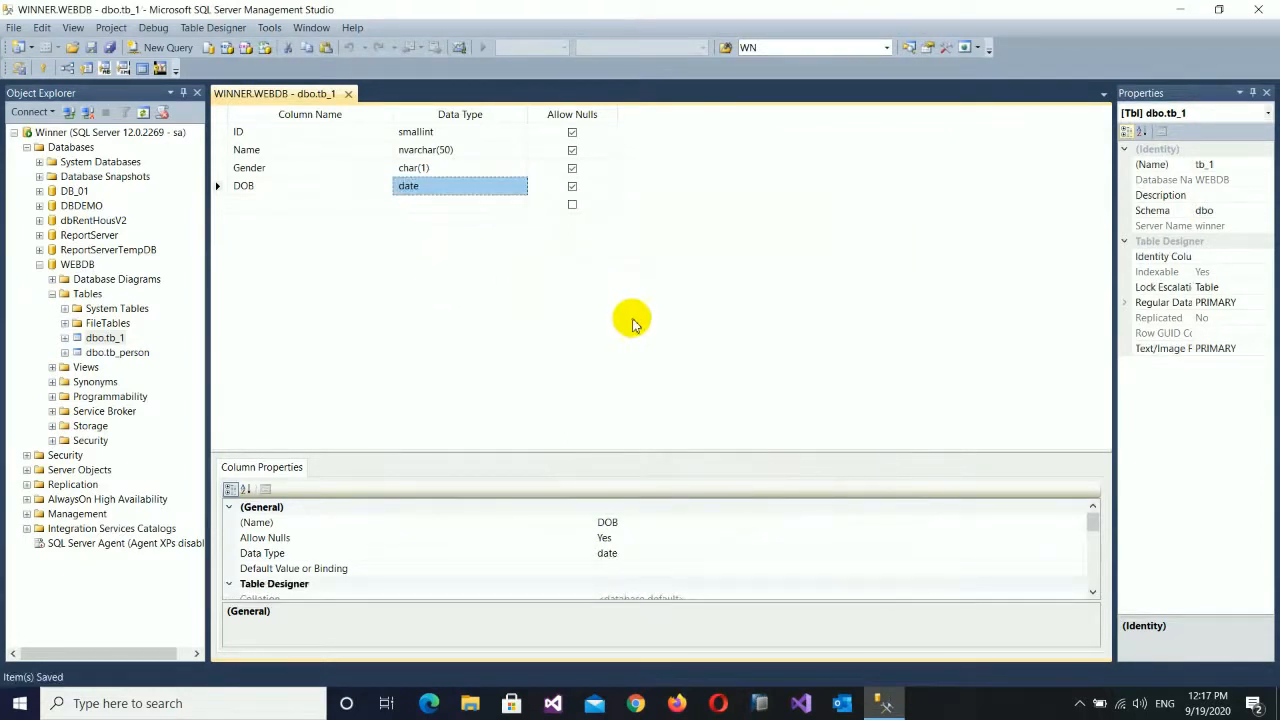